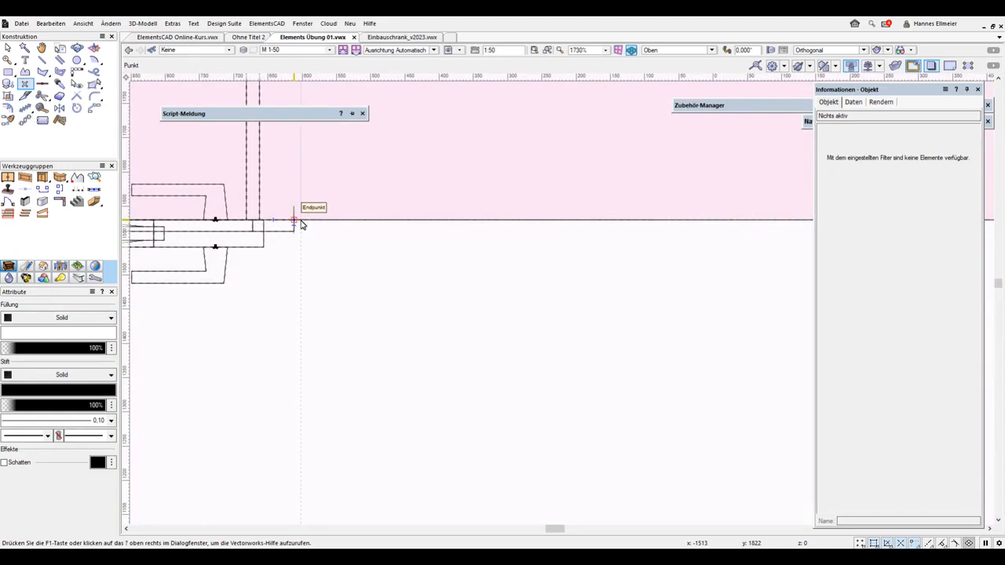
Step: Place a 2D point at the end point of the panel beside the vertical element and cut it to the clipboard
{"action": "left_click", "coordinate": [295, 221]}
{"action": "left_click", "coordinate": [295, 220]}
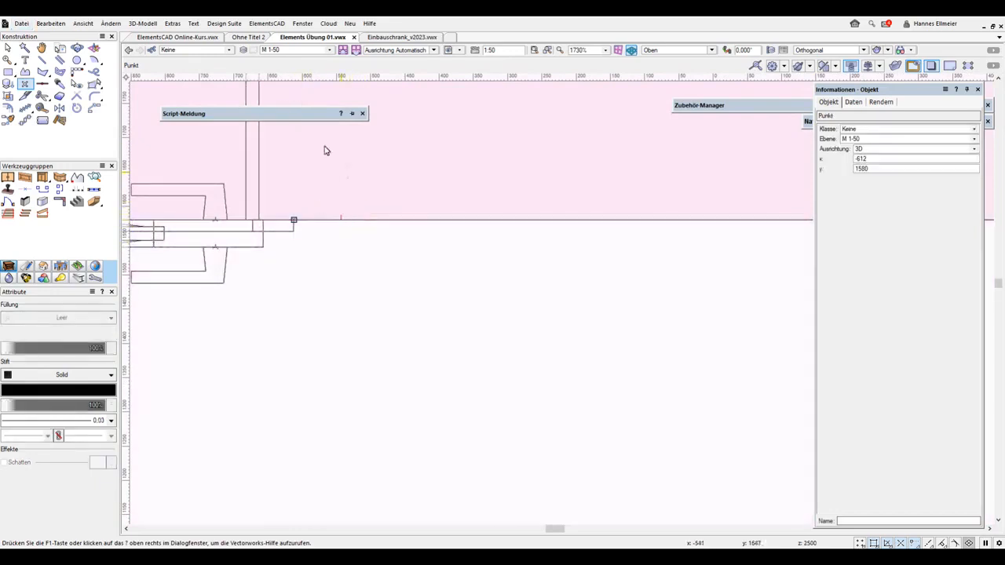
{"action": "left_click", "coordinate": [62, 26]}
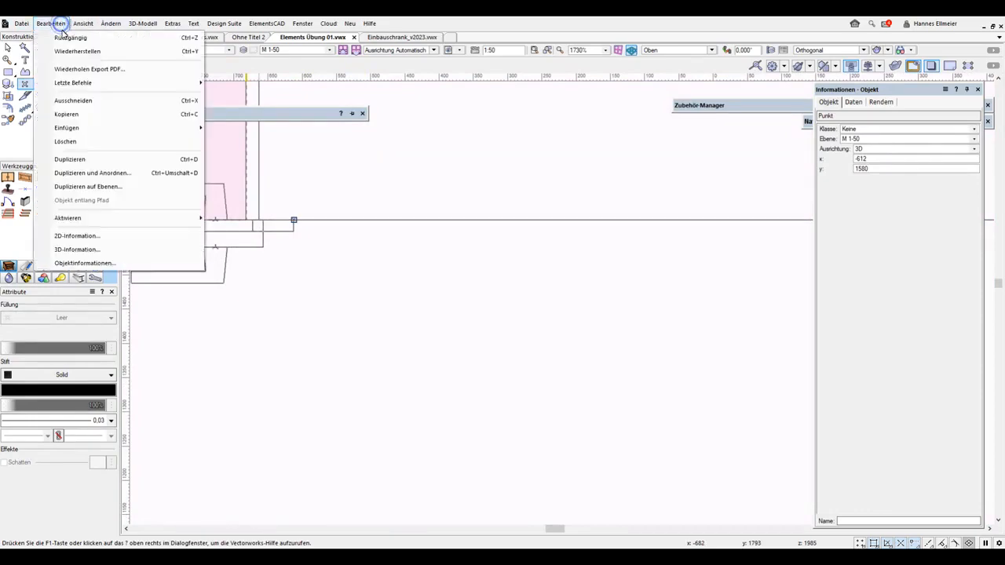
{"action": "left_click", "coordinate": [78, 100]}
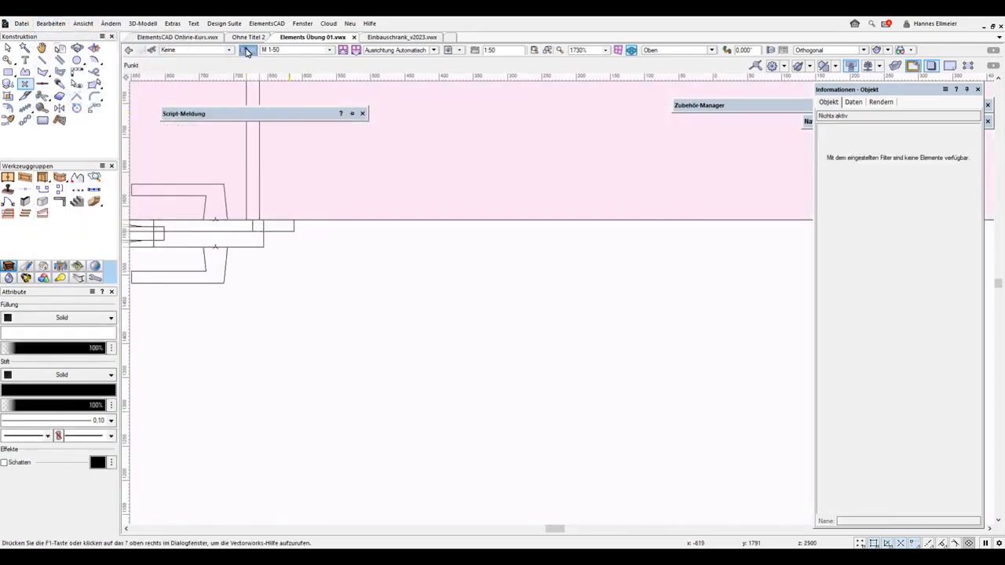
Step: Create a new design layer named "Kommode M 1/10"
{"action": "left_click", "coordinate": [246, 50]}
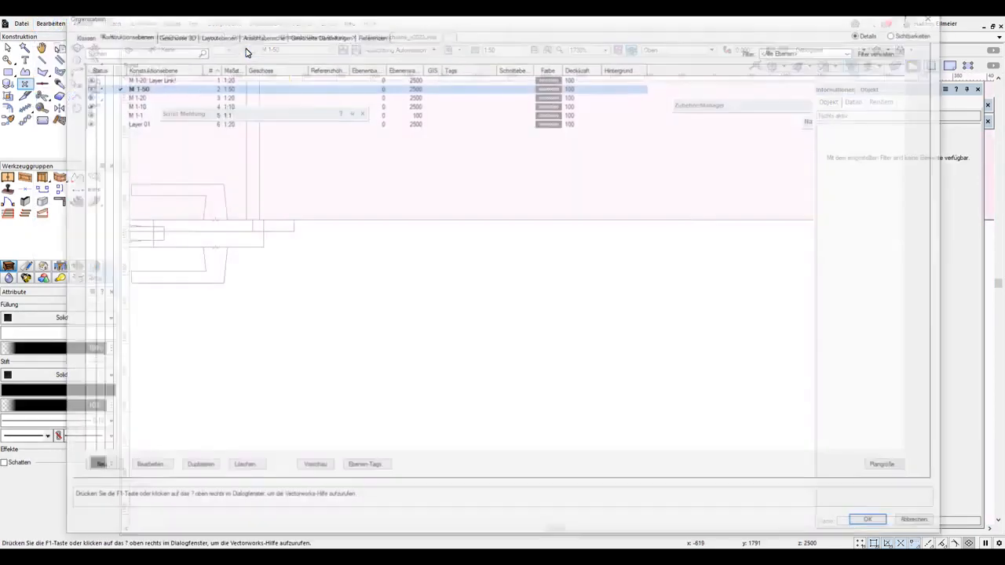
{"action": "left_click", "coordinate": [111, 468]}
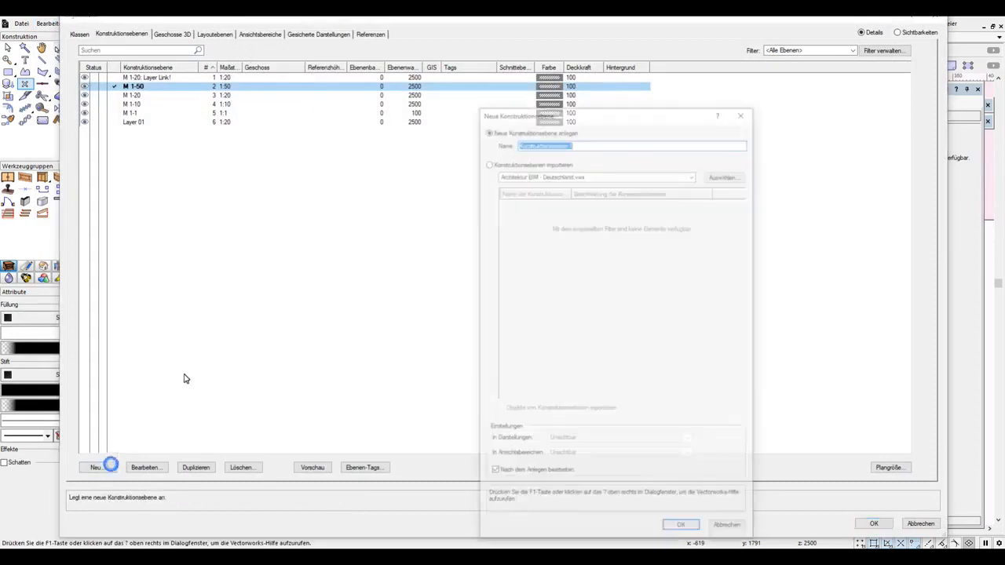
{"action": "type", "text": "Ko"}
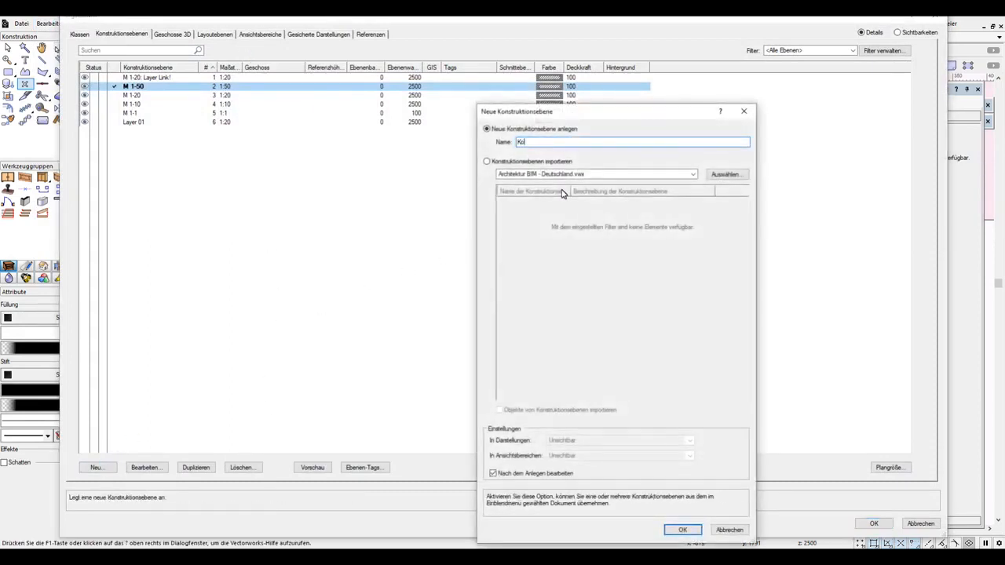
{"action": "type", "text": "mmode"}
{"action": "type", "text": "M 1:"}
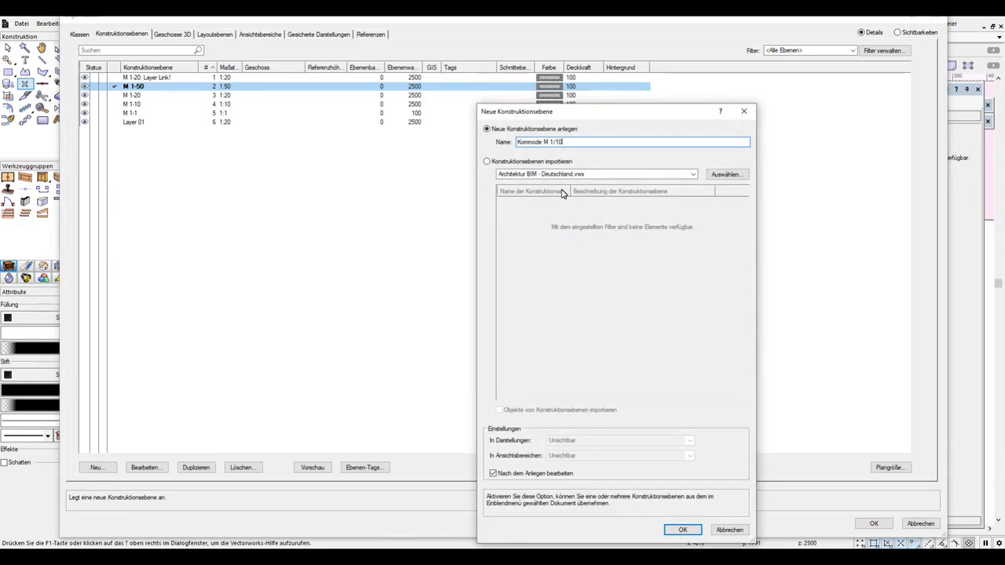
{"action": "left_click", "coordinate": [680, 530]}
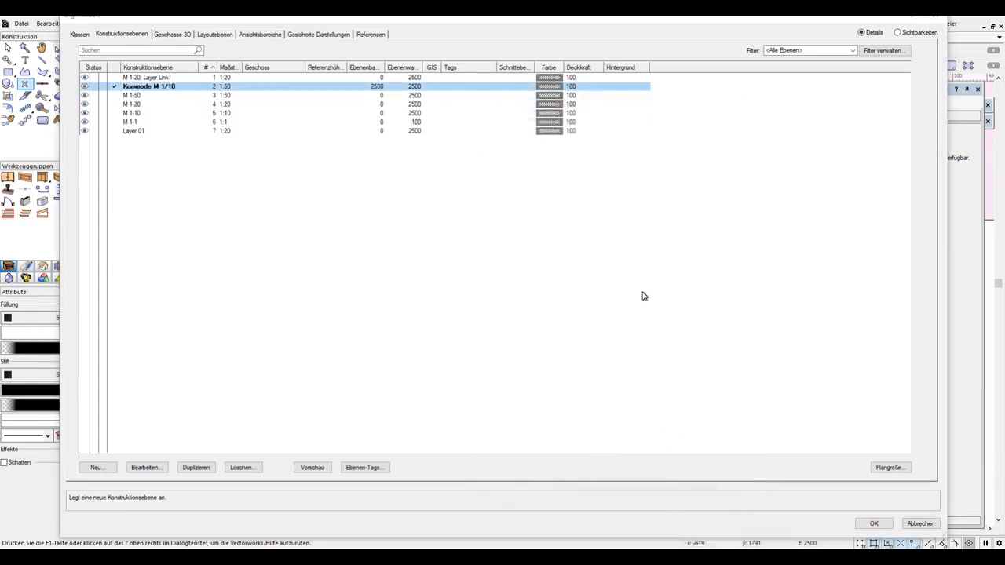
Step: Set the scale of the Kommode M 1/10 layer to 1:10
{"action": "left_click", "coordinate": [783, 201]}
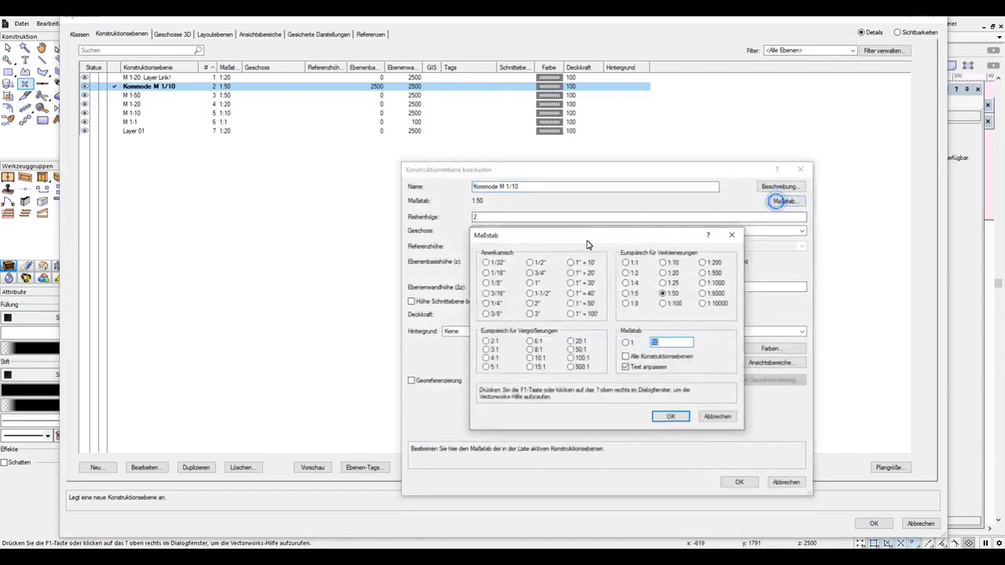
{"action": "left_click", "coordinate": [663, 263]}
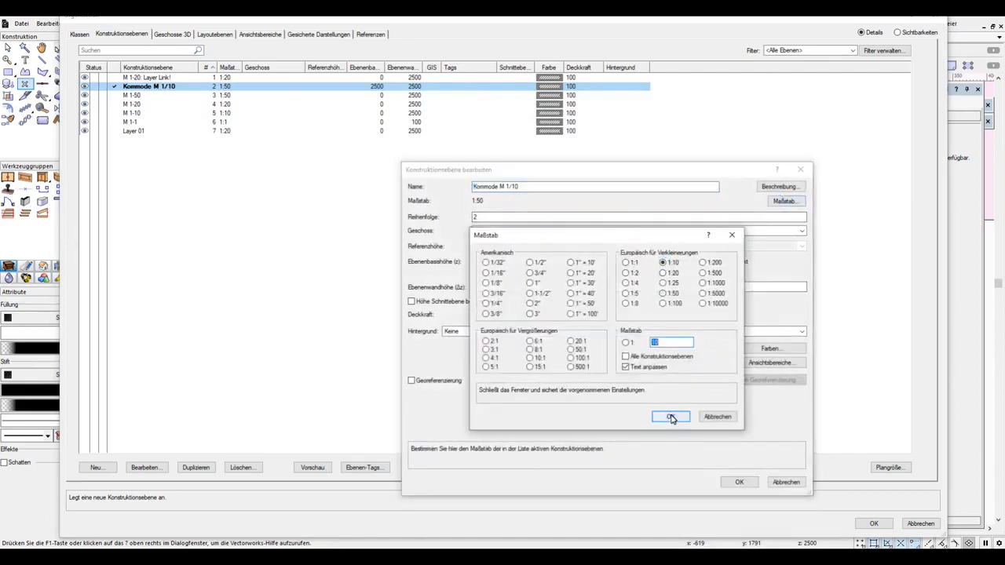
{"action": "left_click", "coordinate": [672, 417]}
Step: Set the Kommode layer's base height to 0 and move it below M 1-20 in the layer order
{"action": "left_click_drag", "start_coordinate": [498, 261], "coordinate": [459, 266]}
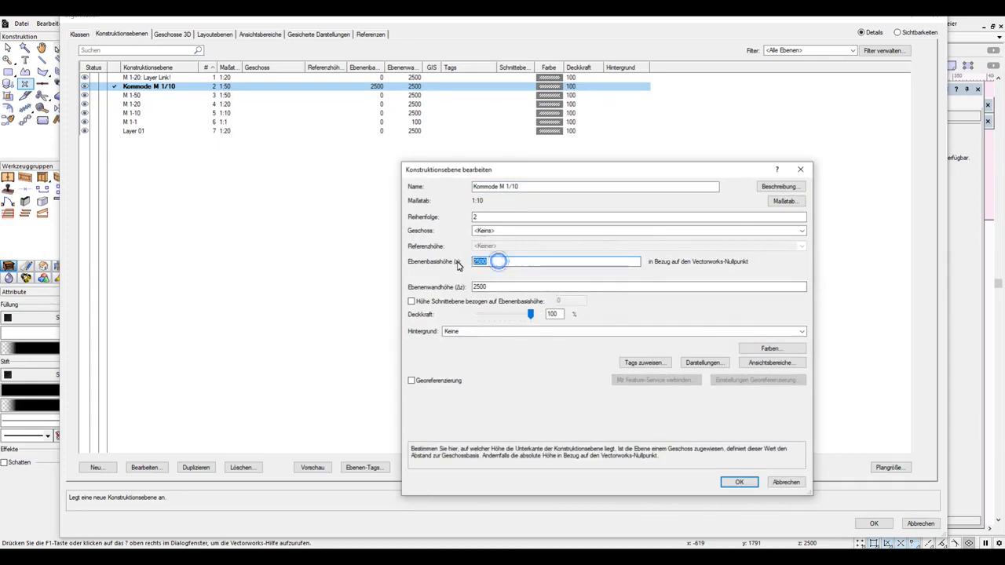
{"action": "type", "text": "0"}
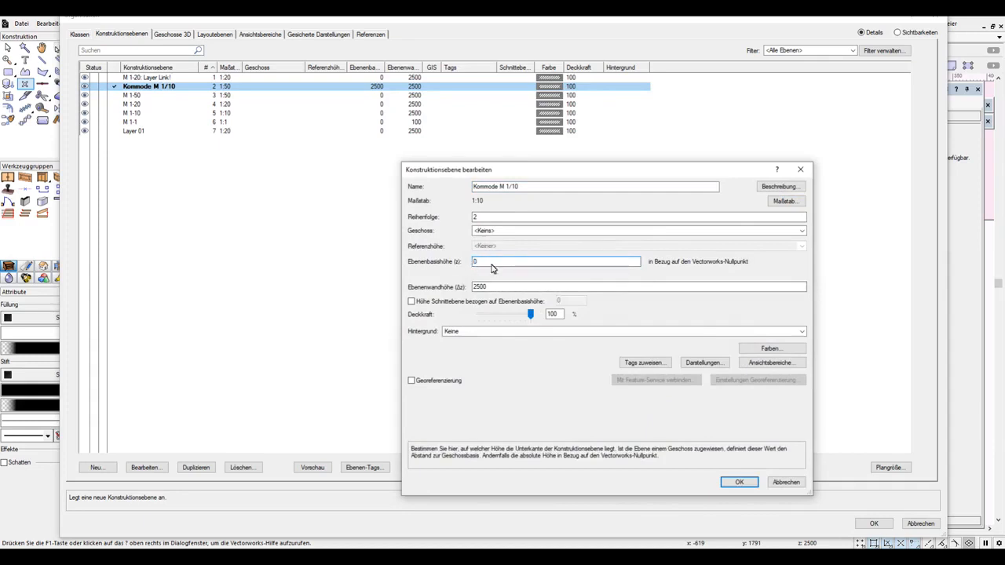
{"action": "left_click", "coordinate": [739, 482]}
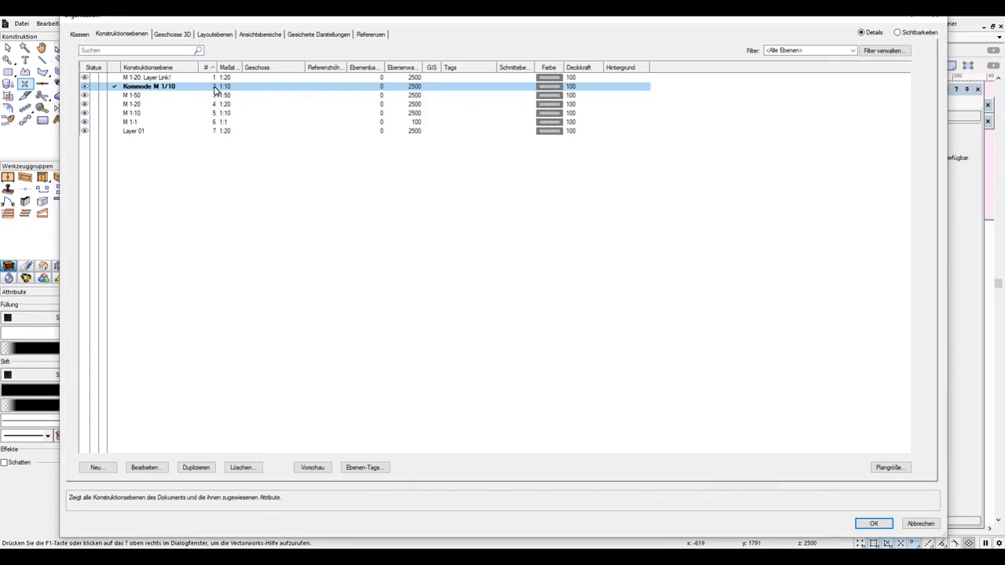
{"action": "left_click_drag", "start_coordinate": [214, 87], "coordinate": [216, 110]}
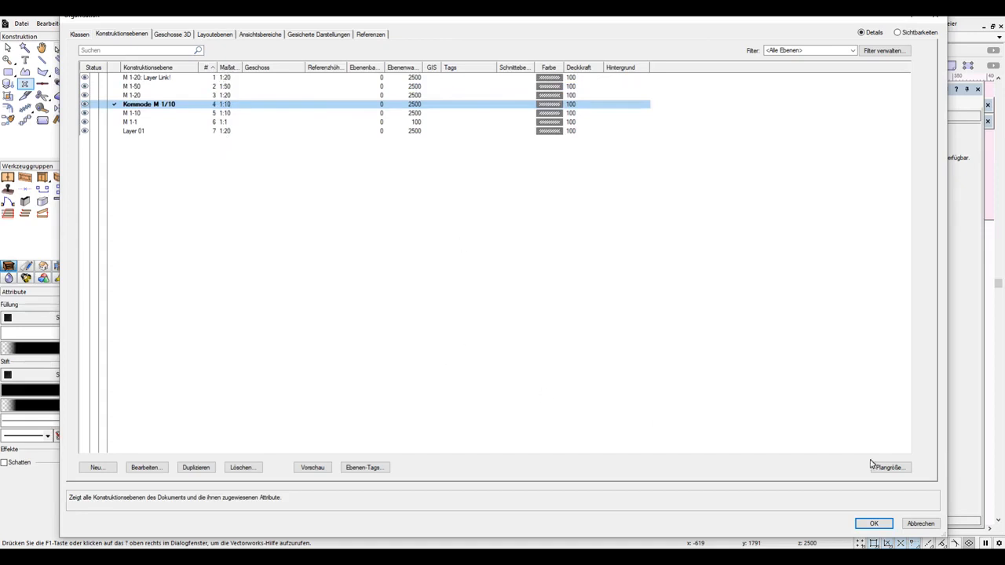
{"action": "left_click", "coordinate": [876, 524]}
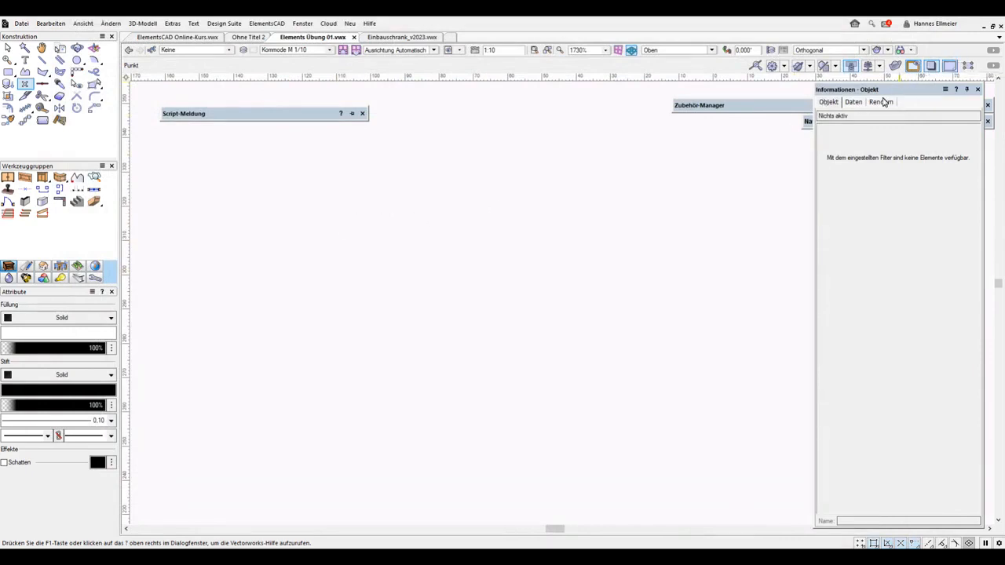
Step: Switch to the 2D-Plan Draufsicht view and paste the cut point at its original position on the Kommode layer
{"action": "left_click", "coordinate": [534, 50]}
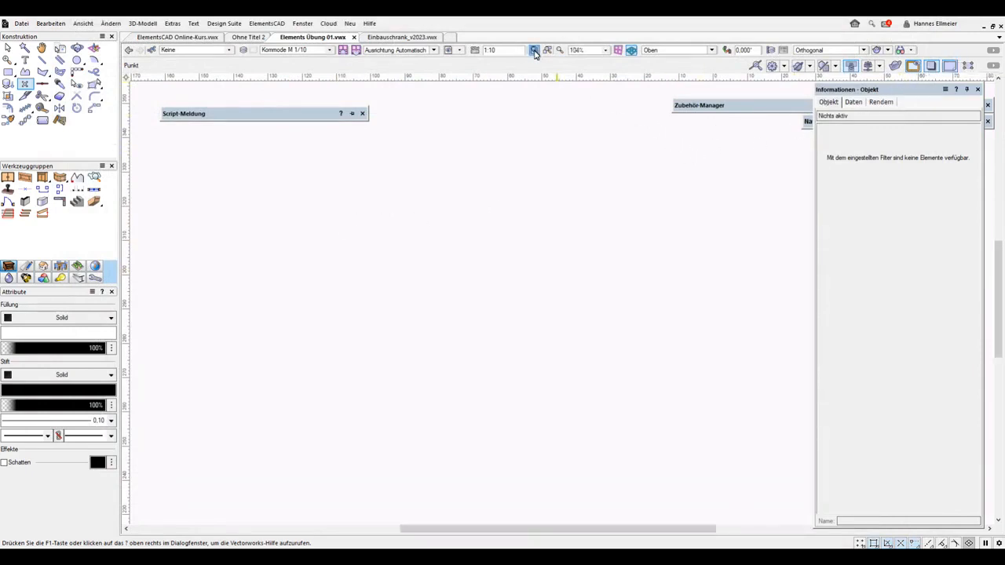
{"action": "scroll", "coordinate": [350, 258], "scroll_direction": "down", "scroll_amount": 1}
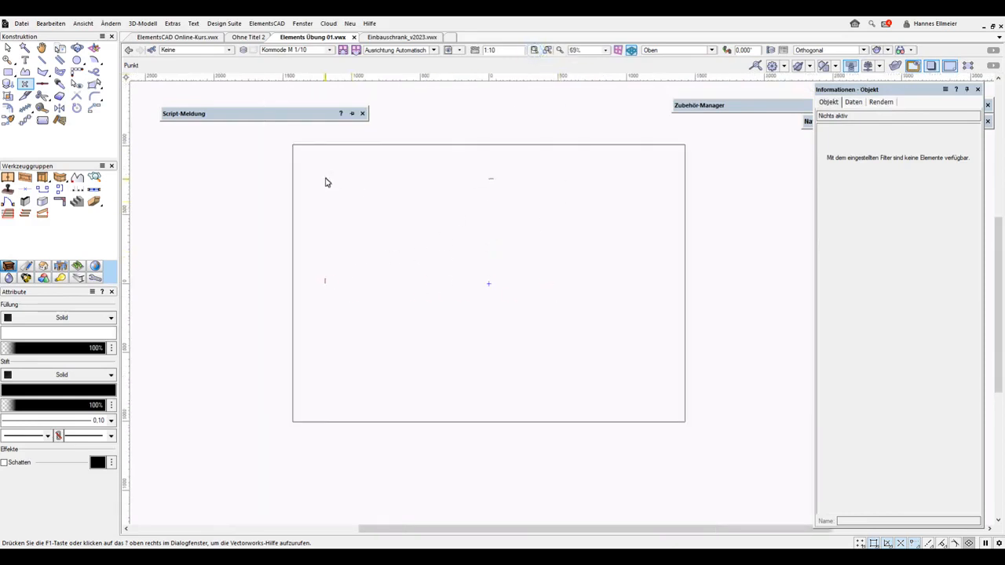
{"action": "left_click", "coordinate": [711, 49]}
{"action": "left_click", "coordinate": [691, 61]}
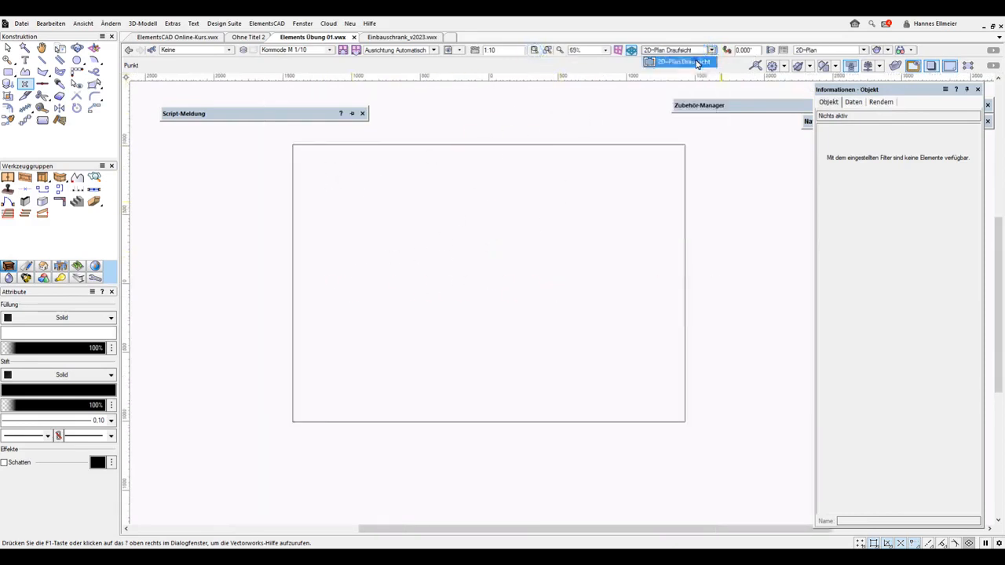
{"action": "left_click", "coordinate": [49, 24]}
{"action": "mouse_move", "coordinate": [135, 128]}
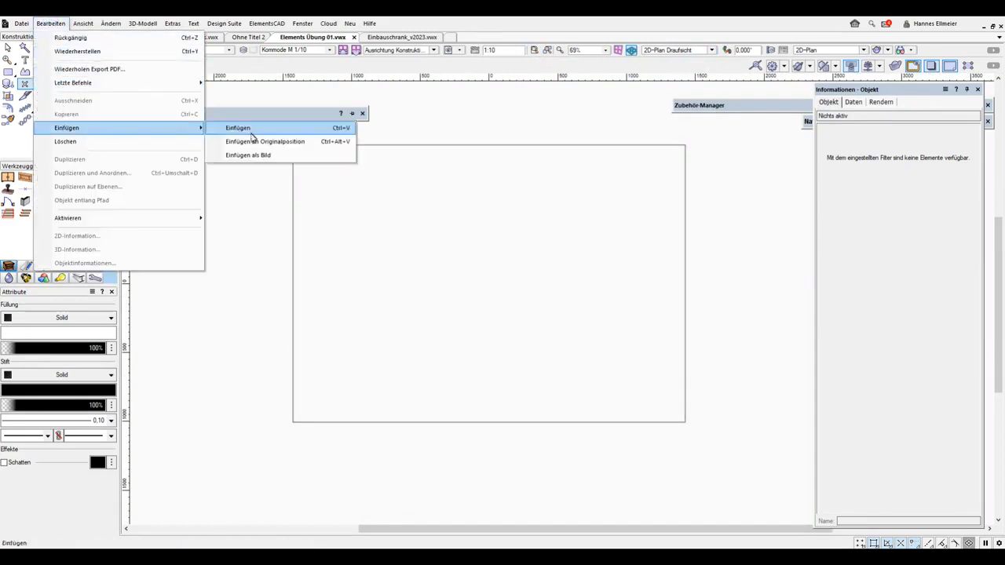
{"action": "left_click", "coordinate": [265, 142]}
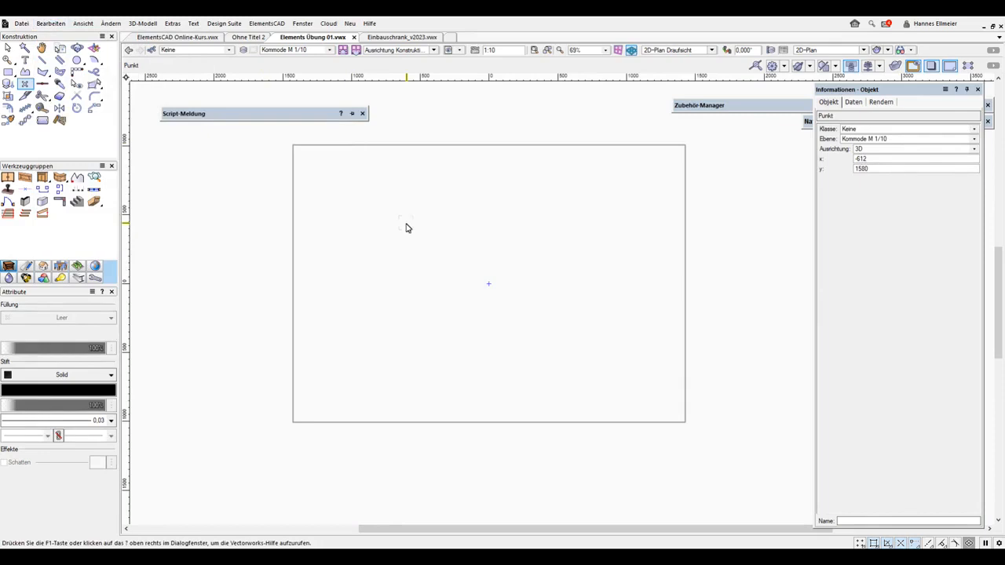
Step: Hide the page boundary in the drawing area
{"action": "scroll", "coordinate": [406, 228], "scroll_direction": "down", "scroll_amount": 5}
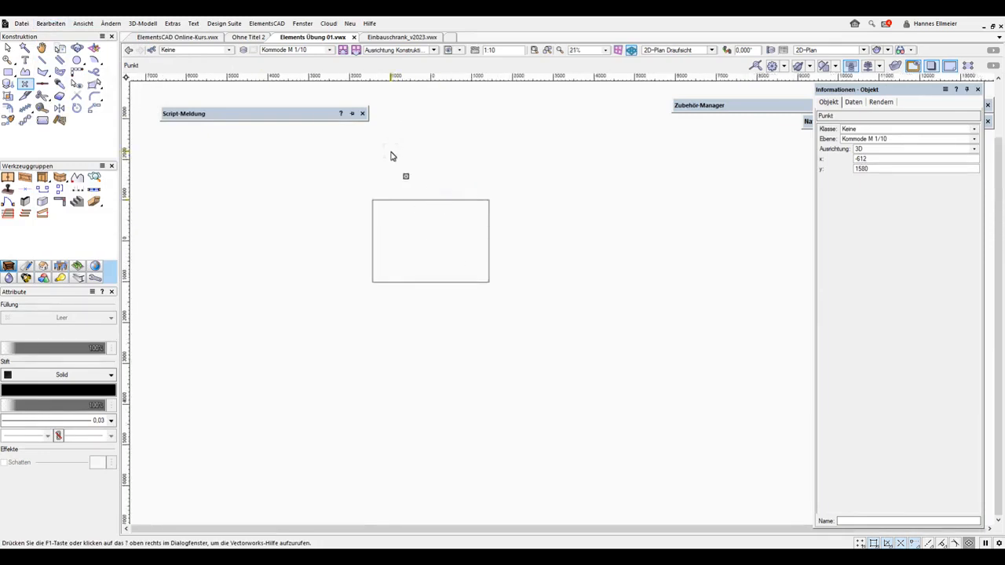
{"action": "left_click", "coordinate": [951, 66]}
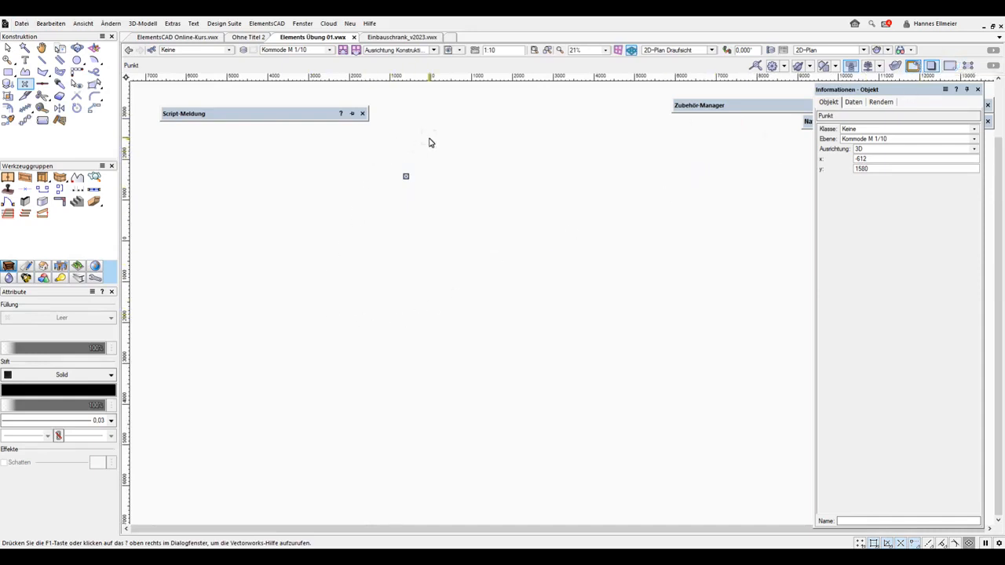
{"action": "scroll", "coordinate": [430, 143], "scroll_direction": "up", "scroll_amount": 5}
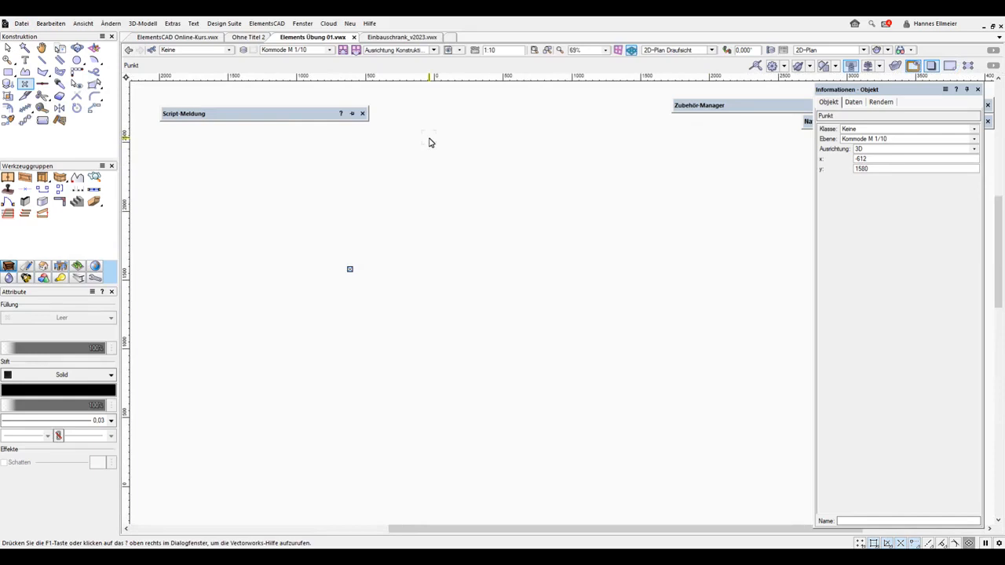
Step: Insert a Schrank object at the pasted point with its default properties
{"action": "left_click", "coordinate": [45, 179]}
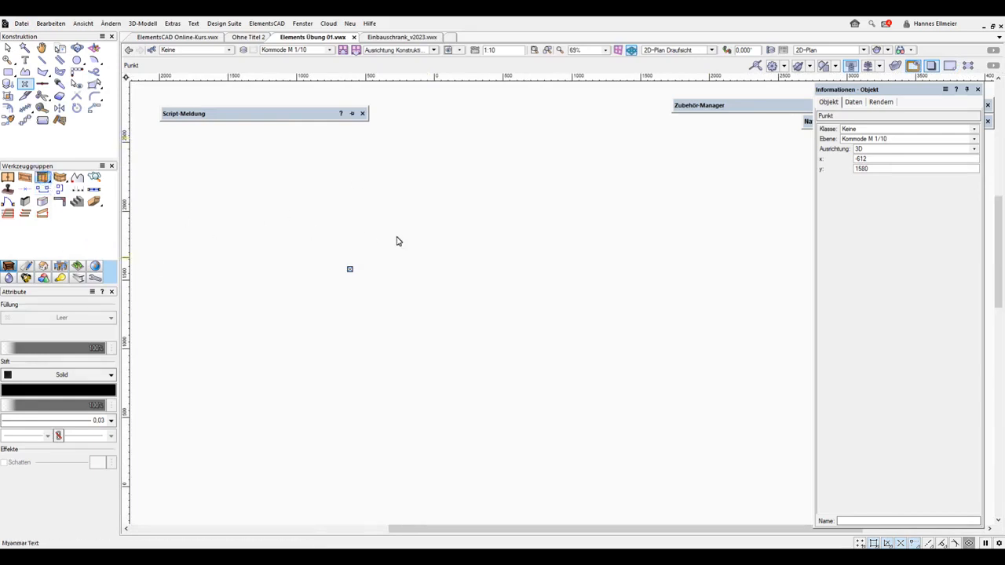
{"action": "left_click", "coordinate": [353, 275]}
{"action": "left_click", "coordinate": [536, 251]}
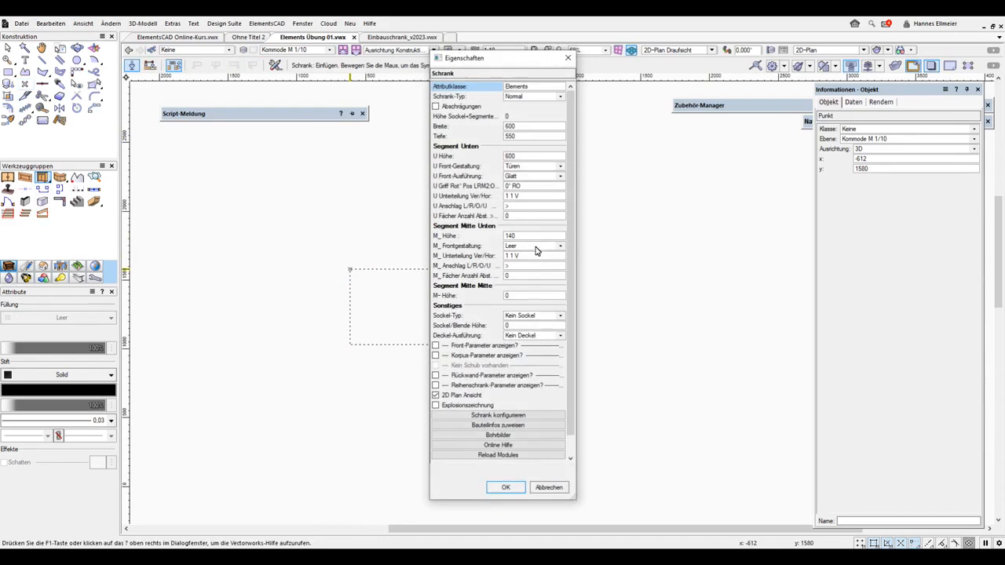
{"action": "left_click", "coordinate": [508, 487]}
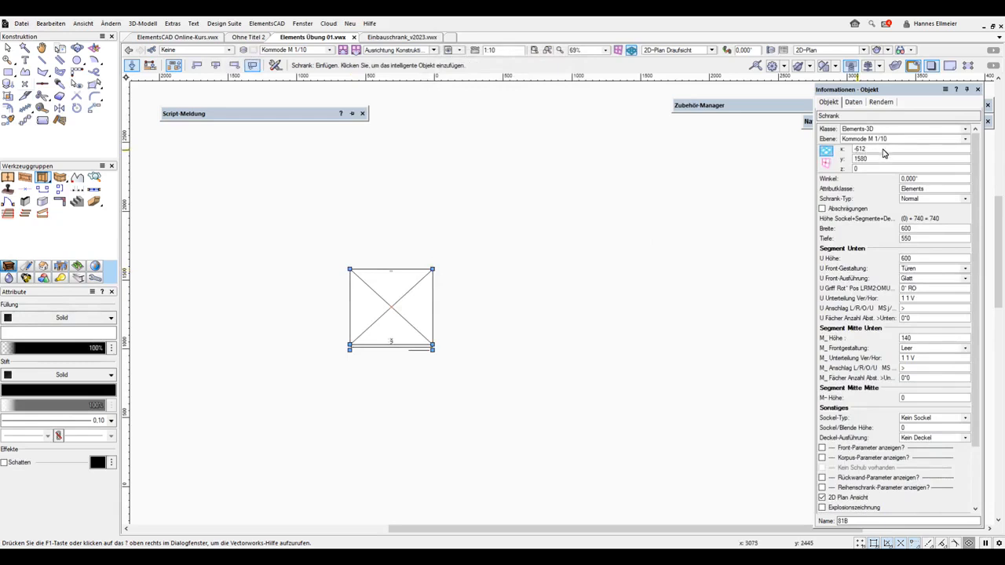
Step: Shift the cabinet 1000 along x by setting its x position to 388
{"action": "left_click", "coordinate": [883, 150]}
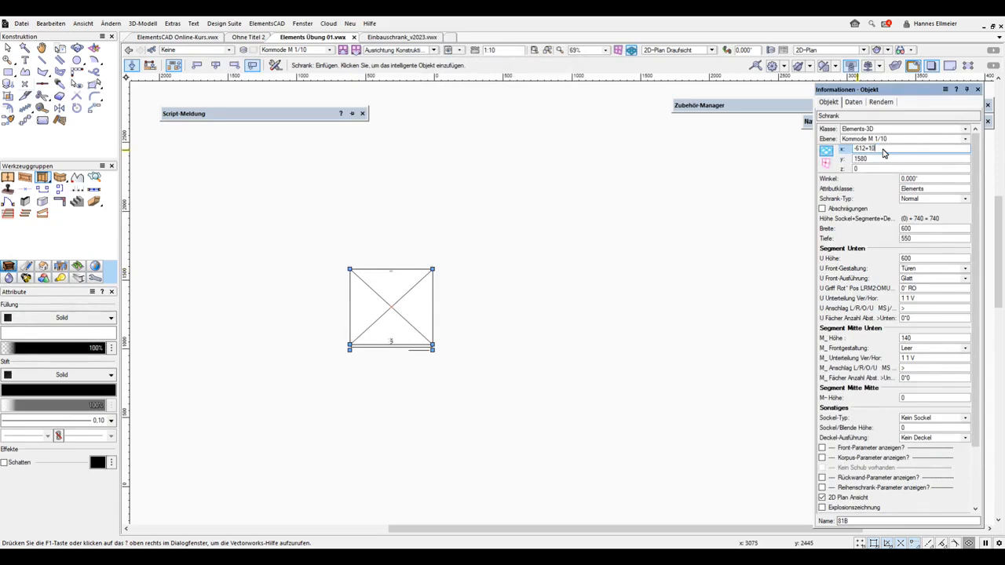
{"action": "key", "text": "Return"}
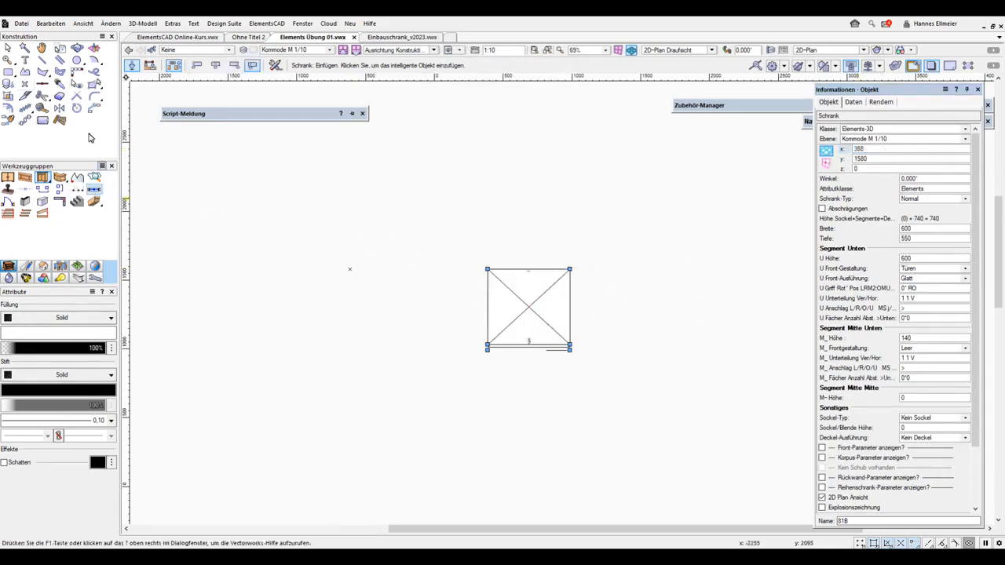
{"action": "left_click", "coordinate": [8, 48]}
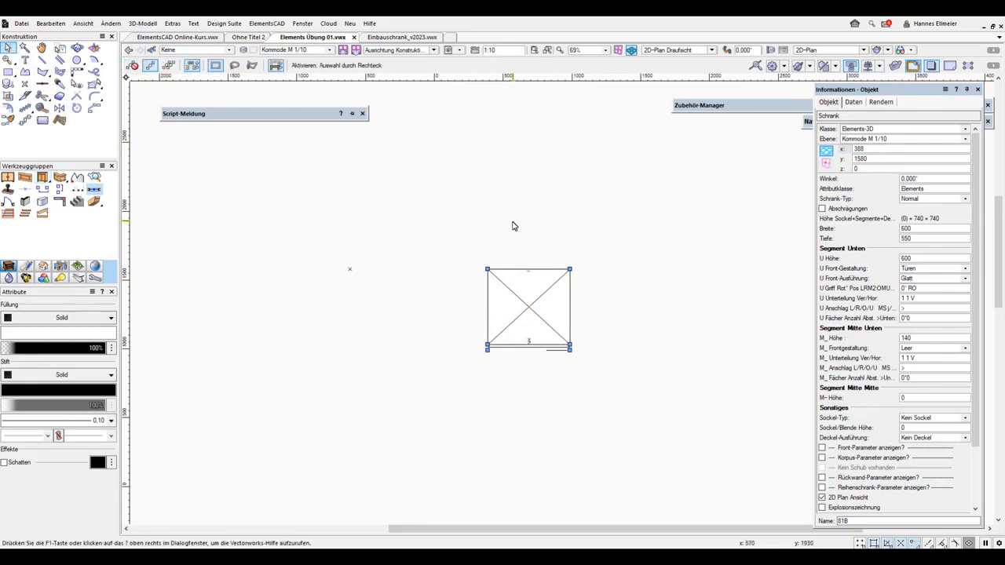
Step: Set the cabinet's width (Breite) to 1500
{"action": "left_click", "coordinate": [925, 229]}
{"action": "type", "text": "15"}
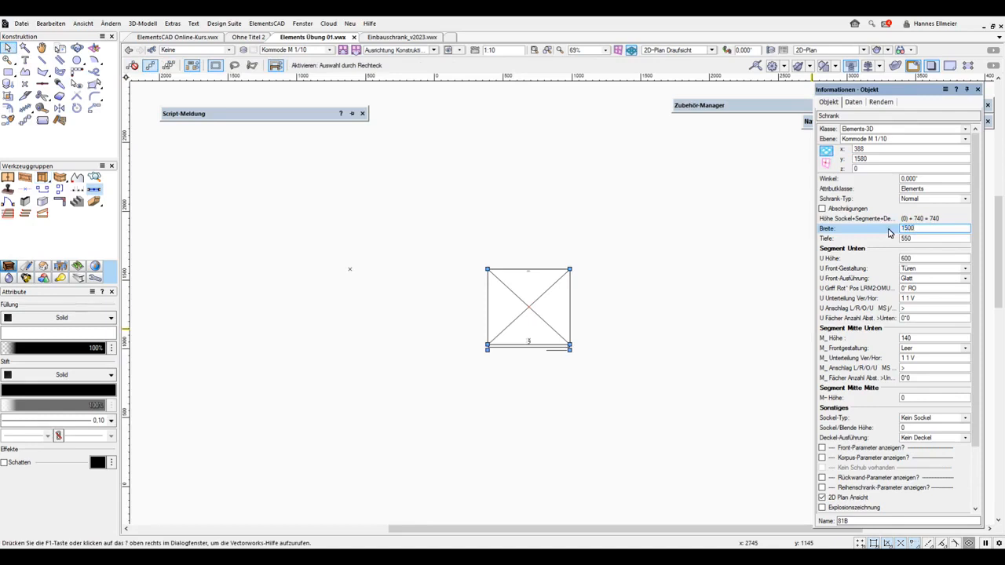
{"action": "type", "text": "00"}
{"action": "key", "text": "Return"}
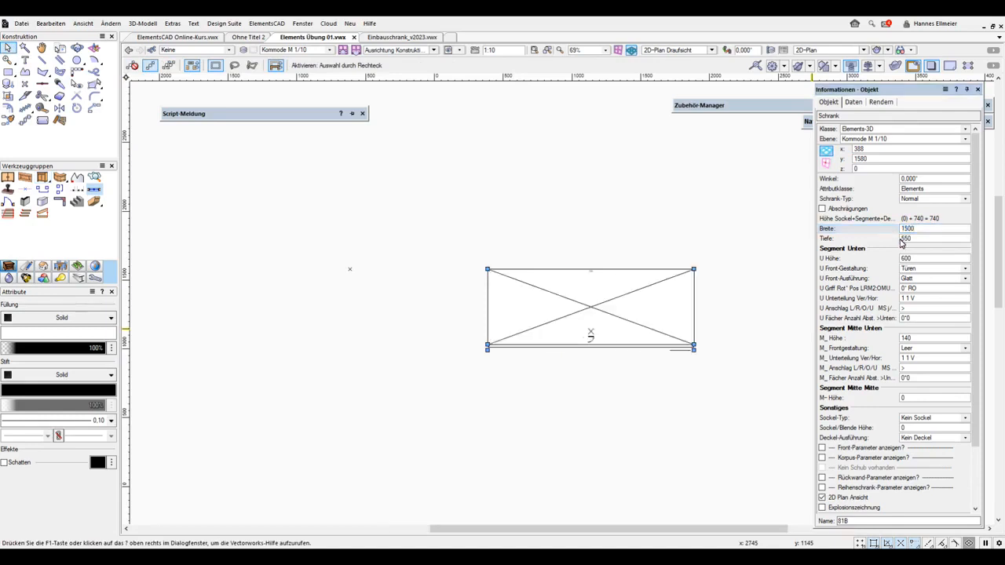
{"action": "left_click", "coordinate": [922, 239]}
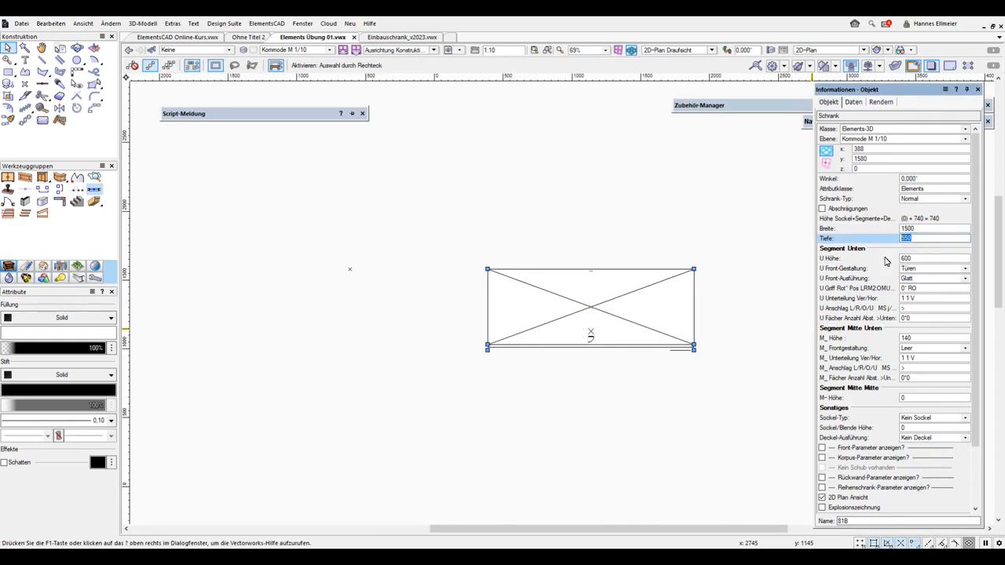
{"action": "left_click", "coordinate": [586, 249]}
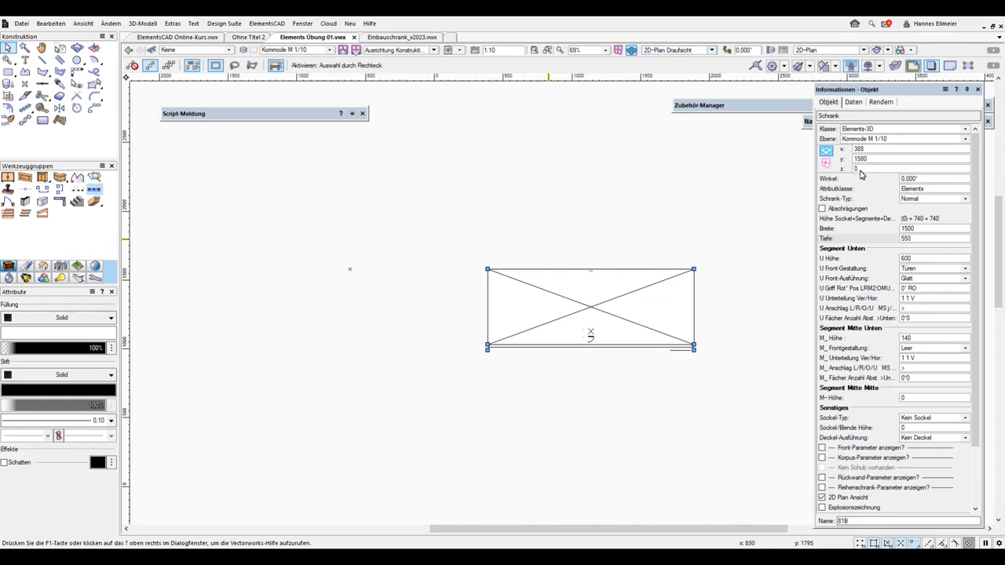
Step: Display the cabinet in the front view (Vorne)
{"action": "left_click", "coordinate": [707, 50]}
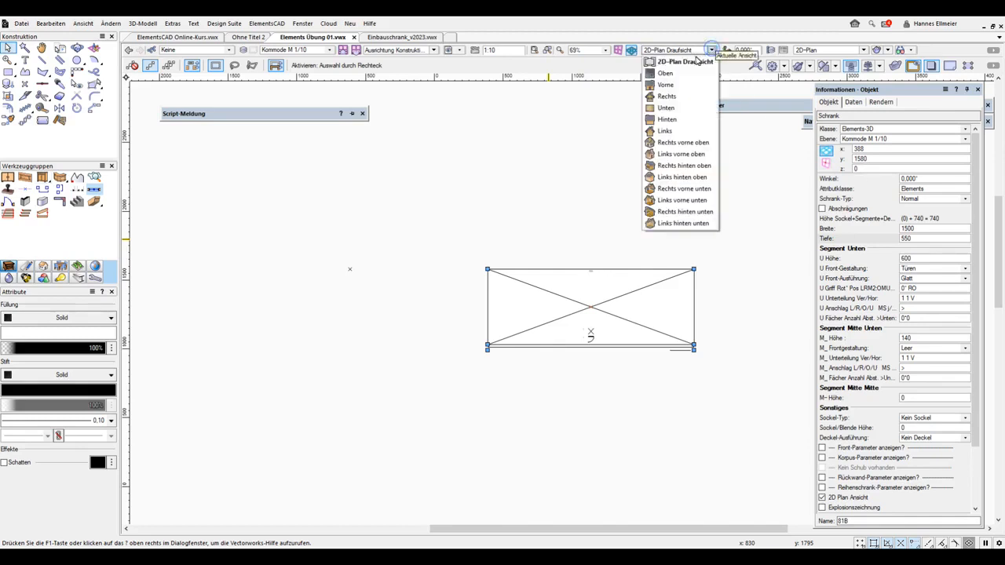
{"action": "left_click", "coordinate": [672, 87]}
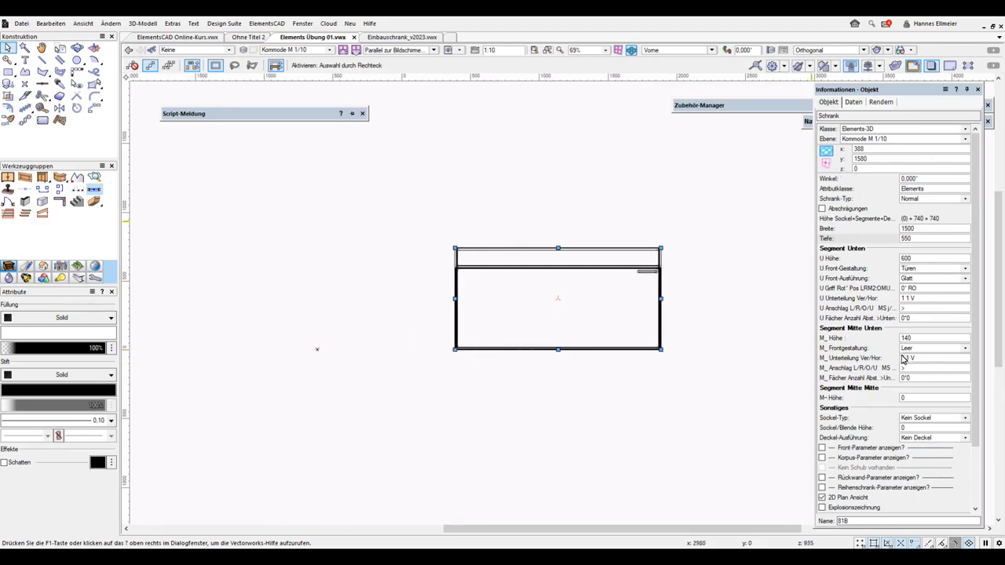
Step: Try a base height (Sockel/Blende Höhe) of 200 on the cabinet and reset it to 0
{"action": "left_click", "coordinate": [914, 428]}
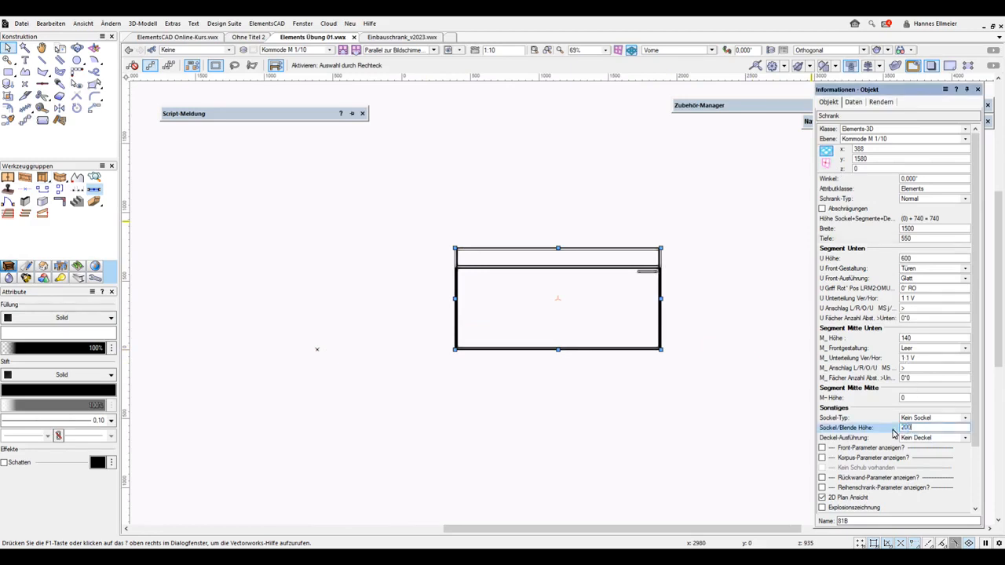
{"action": "type", "text": "200"}
{"action": "key", "text": "Return"}
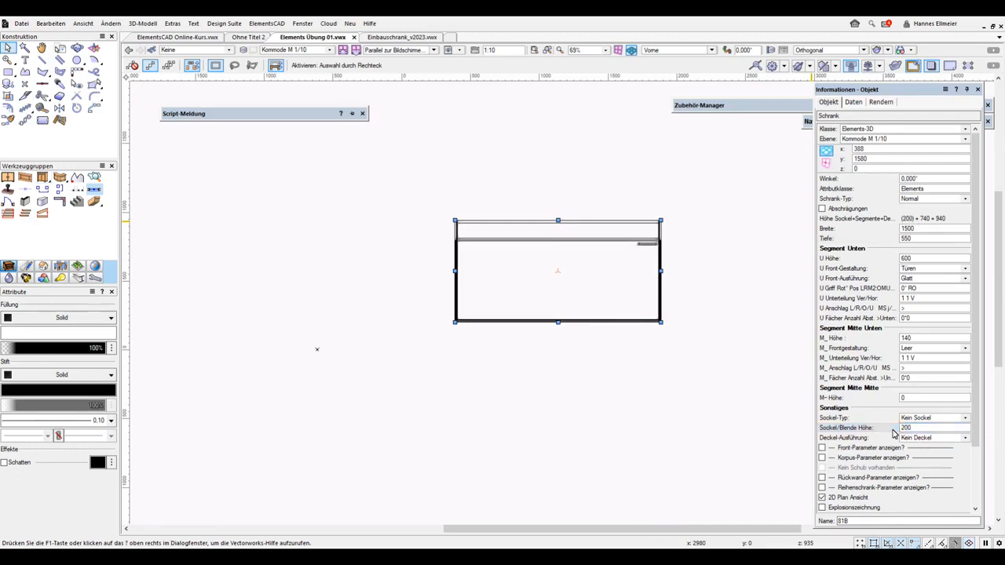
{"action": "left_click_drag", "start_coordinate": [915, 429], "coordinate": [886, 438]}
{"action": "type", "text": "0"}
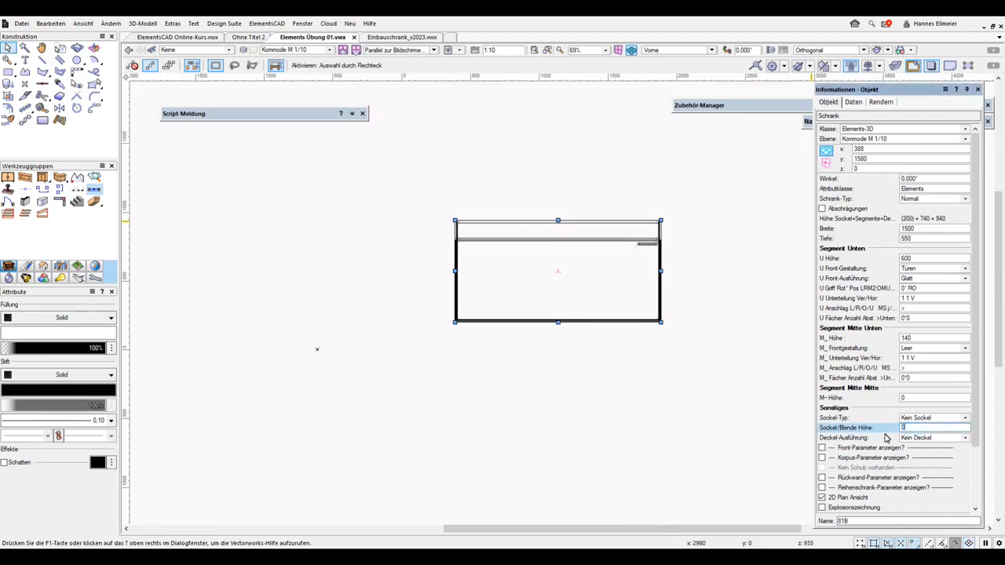
{"action": "key", "text": "Return"}
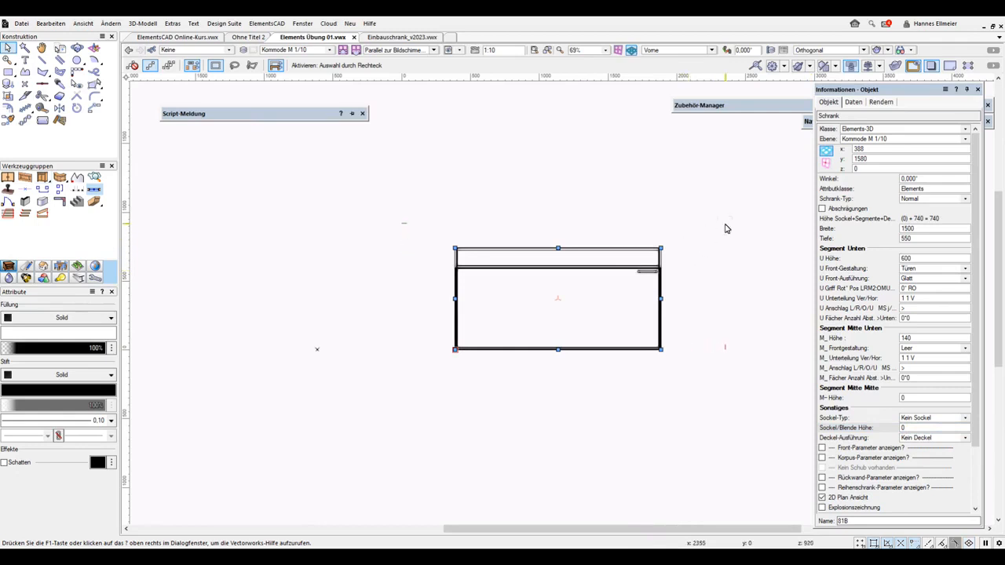
Step: Set the lower segment's height (U Höhe) to 200 and its front type to Schubkästen
{"action": "scroll", "coordinate": [560, 303], "scroll_direction": "up", "scroll_amount": 2}
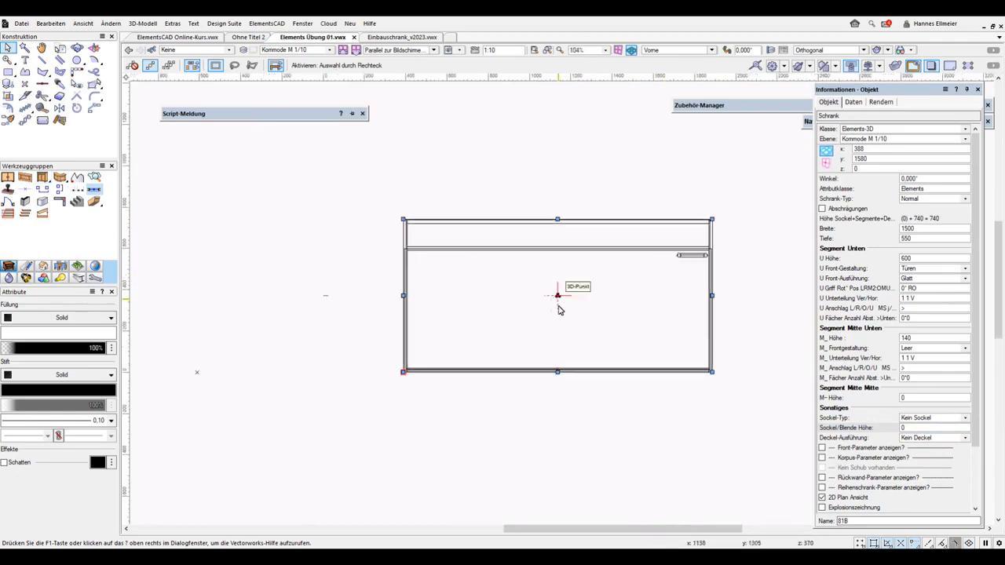
{"action": "left_click", "coordinate": [922, 261]}
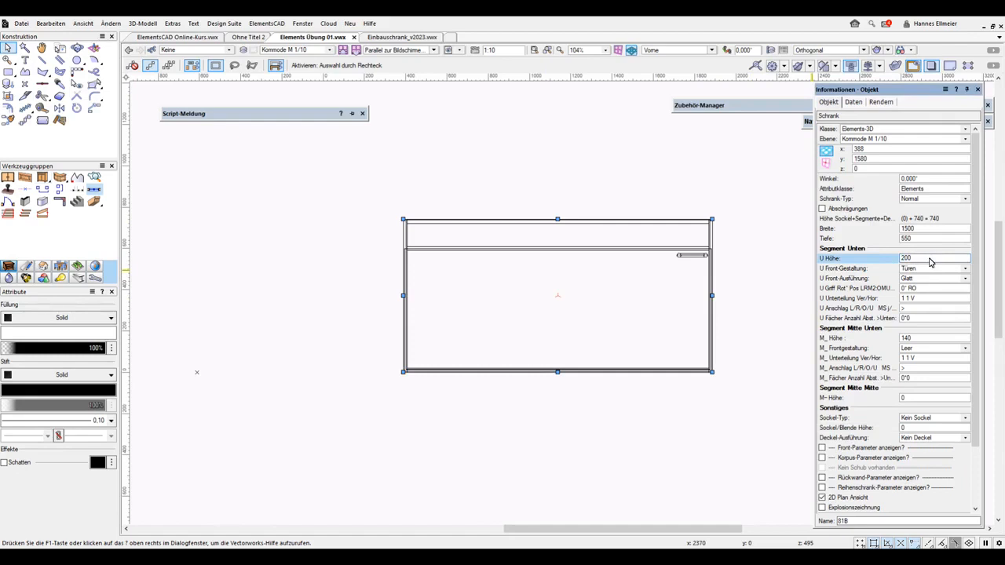
{"action": "type", "text": "200"}
{"action": "key", "text": "Return"}
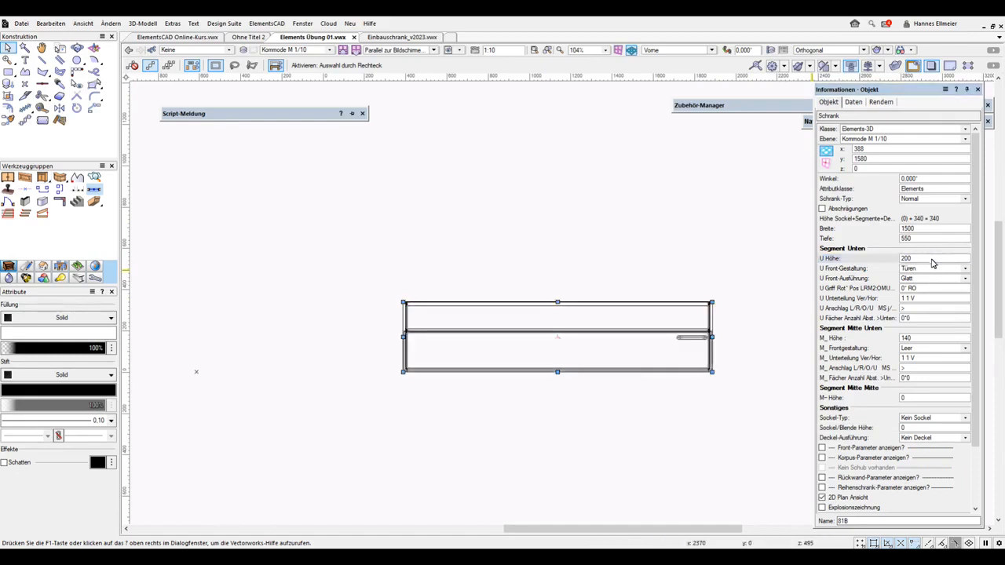
{"action": "left_click", "coordinate": [929, 270]}
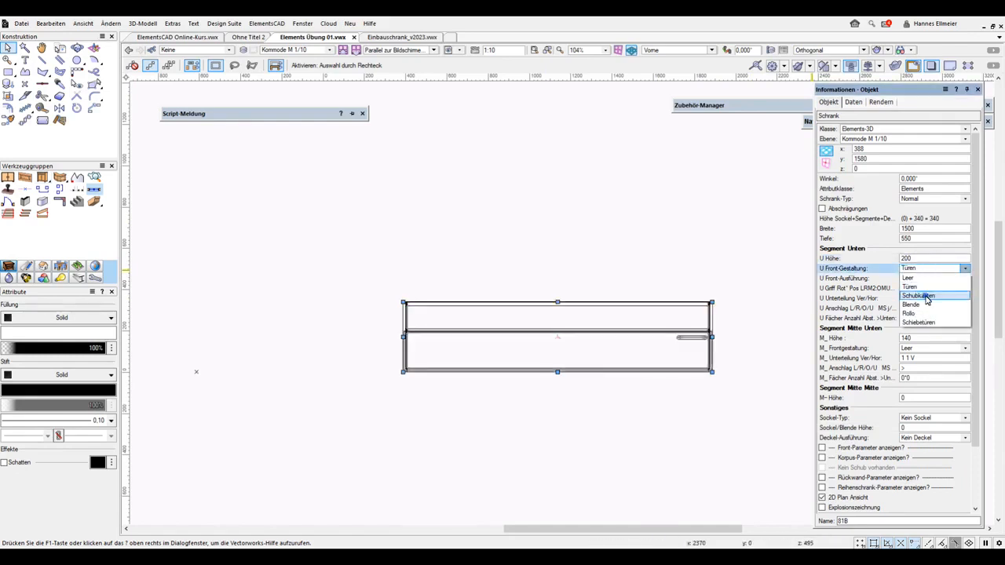
{"action": "left_click", "coordinate": [925, 296]}
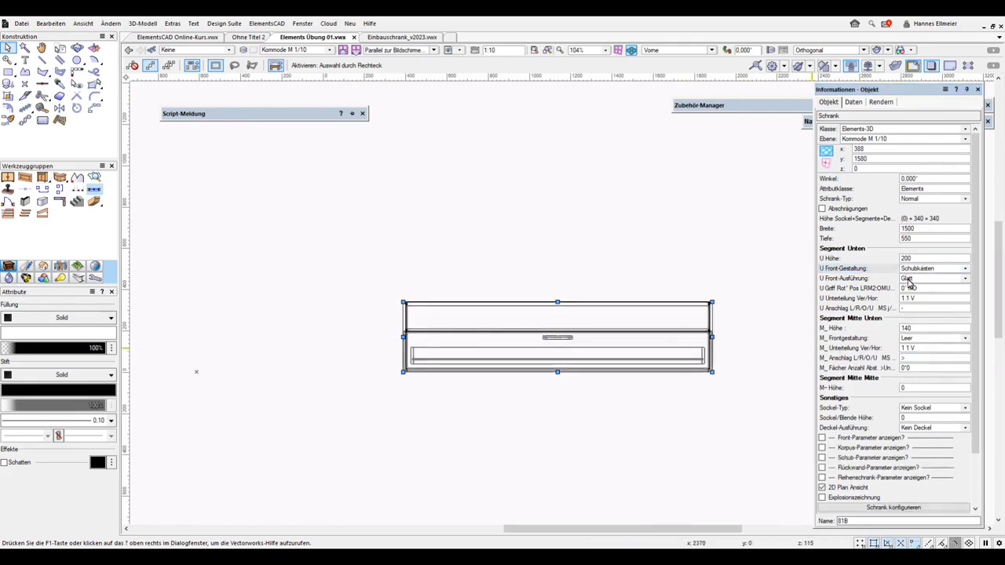
Step: Give the lower drawer fronts the Rahmen aufr. durchlaufend style and divide the segment as 3 1 V
{"action": "left_click", "coordinate": [909, 280]}
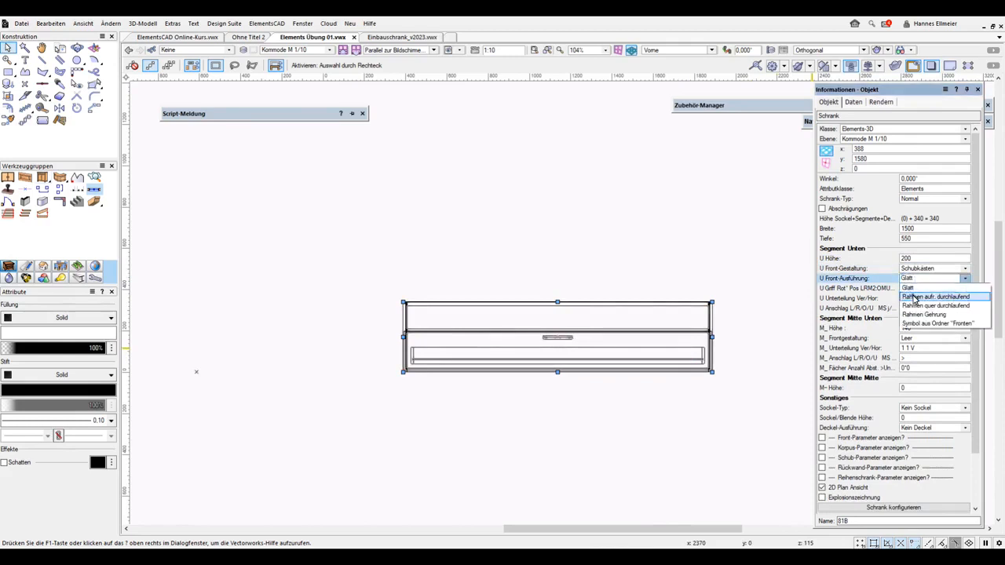
{"action": "left_click", "coordinate": [914, 297]}
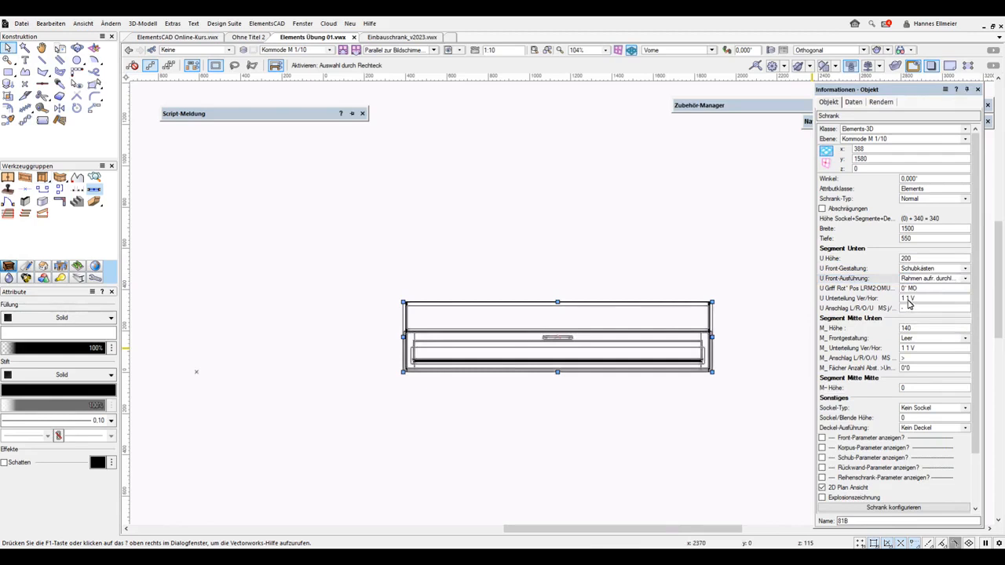
{"action": "left_click", "coordinate": [904, 301]}
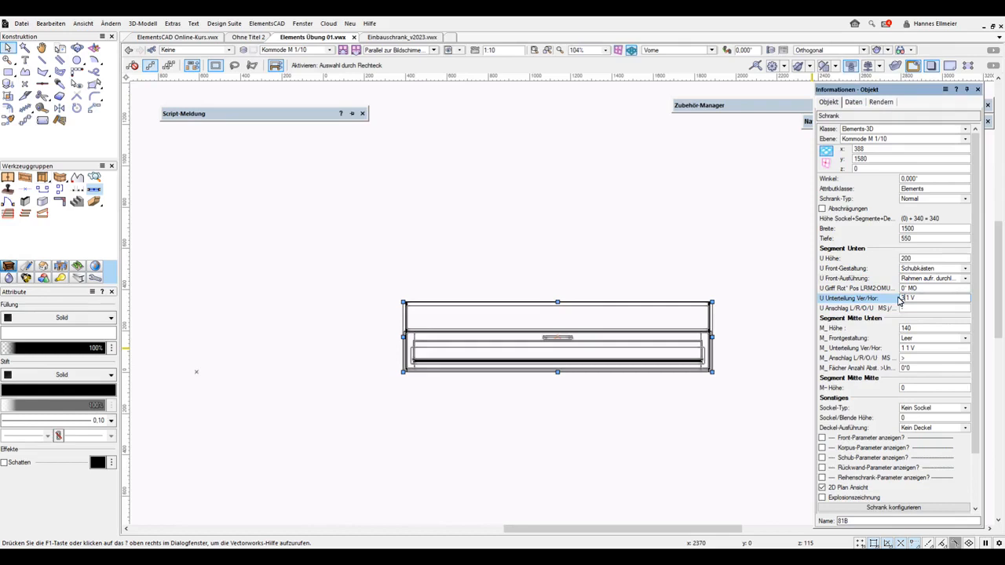
{"action": "type", "text": "3"}
{"action": "key", "text": "Return"}
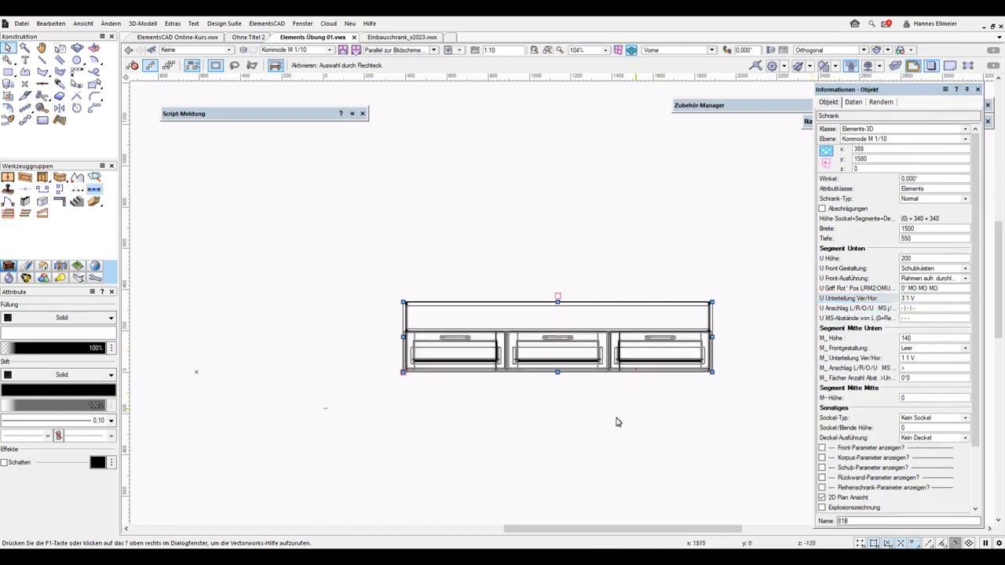
Step: Render the cabinet as Volumenmodell and check its display settings, accepting them as they are
{"action": "scroll", "coordinate": [608, 414], "scroll_direction": "up", "scroll_amount": 1}
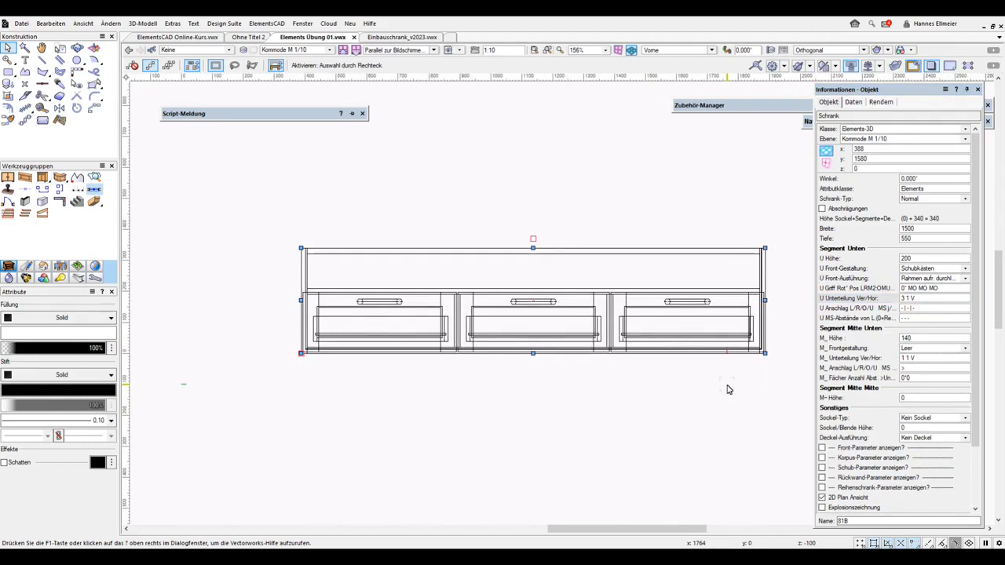
{"action": "left_click", "coordinate": [888, 51]}
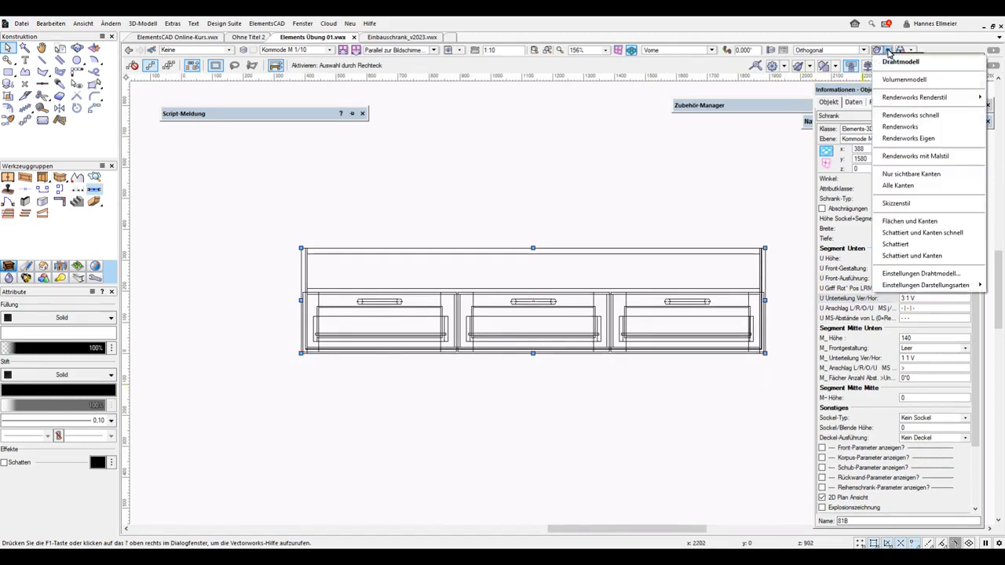
{"action": "left_click", "coordinate": [888, 80]}
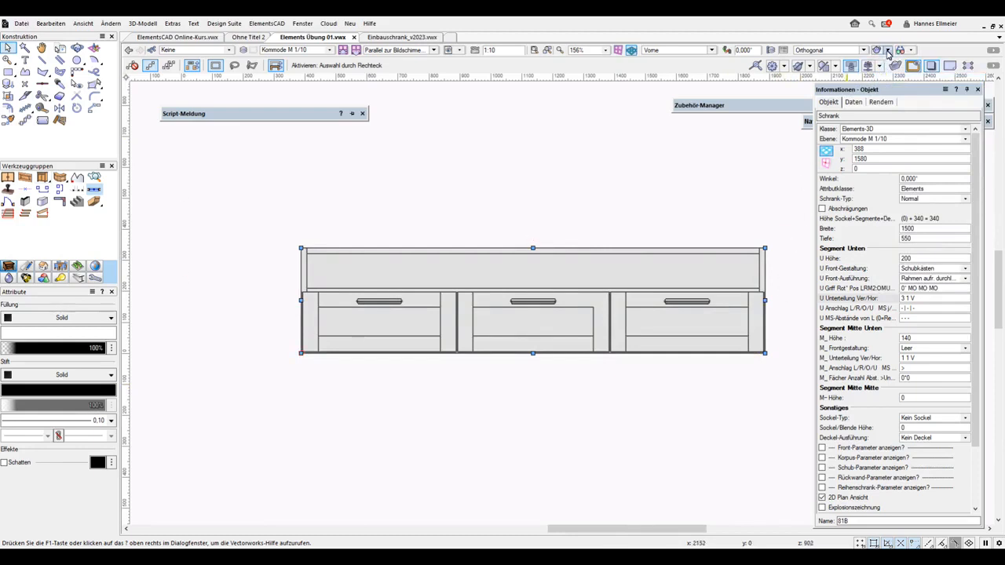
{"action": "left_click", "coordinate": [888, 51]}
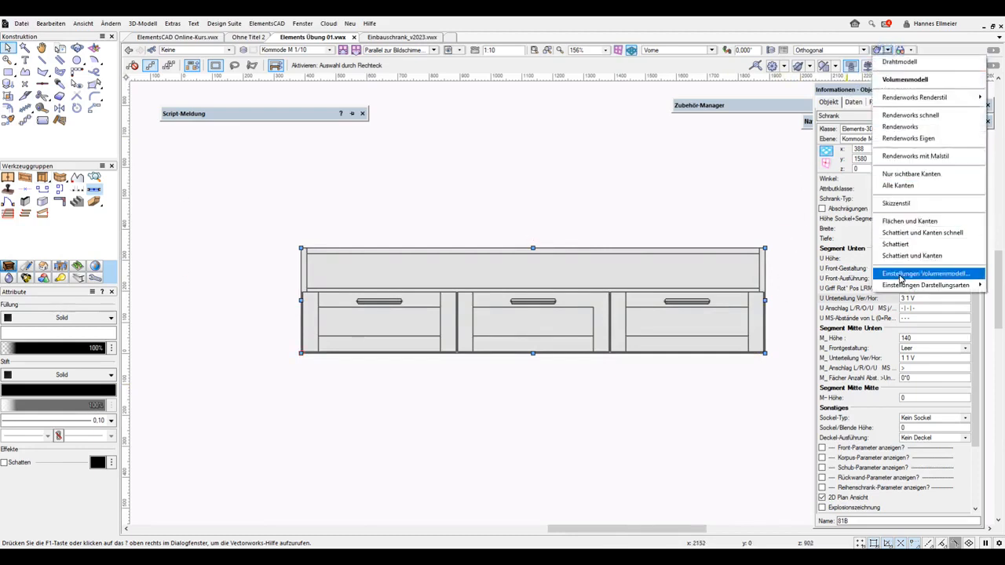
{"action": "left_click", "coordinate": [911, 274]}
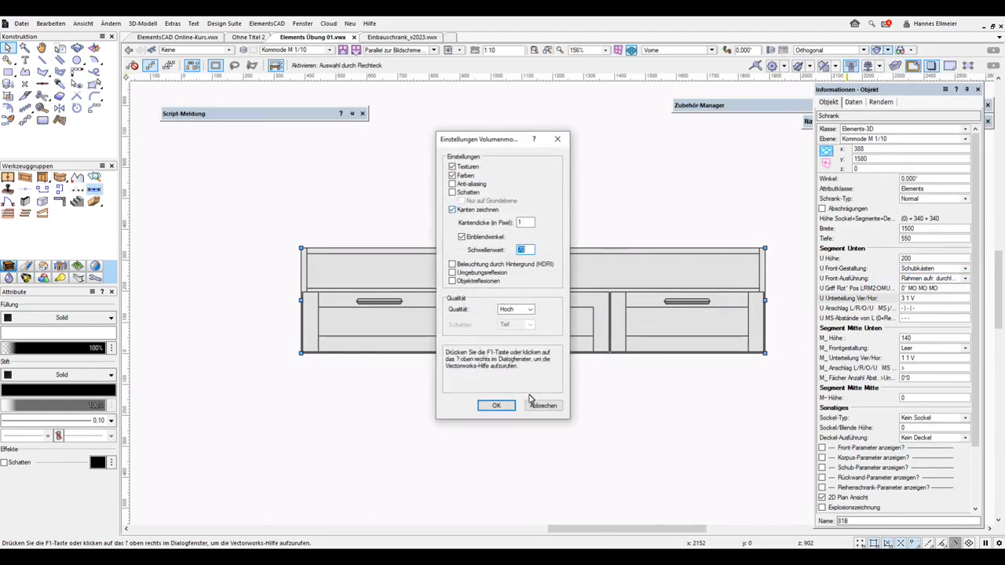
{"action": "left_click", "coordinate": [497, 406]}
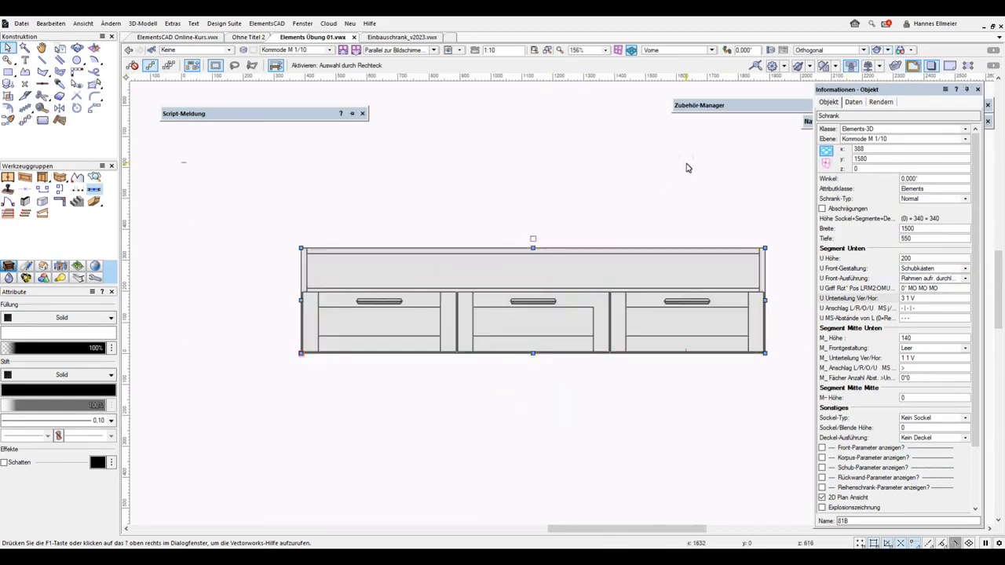
Step: Set the Segment Mitte Unten height to 500 and its front type to Türen
{"action": "double_click", "coordinate": [929, 342]}
{"action": "type", "text": "5"}
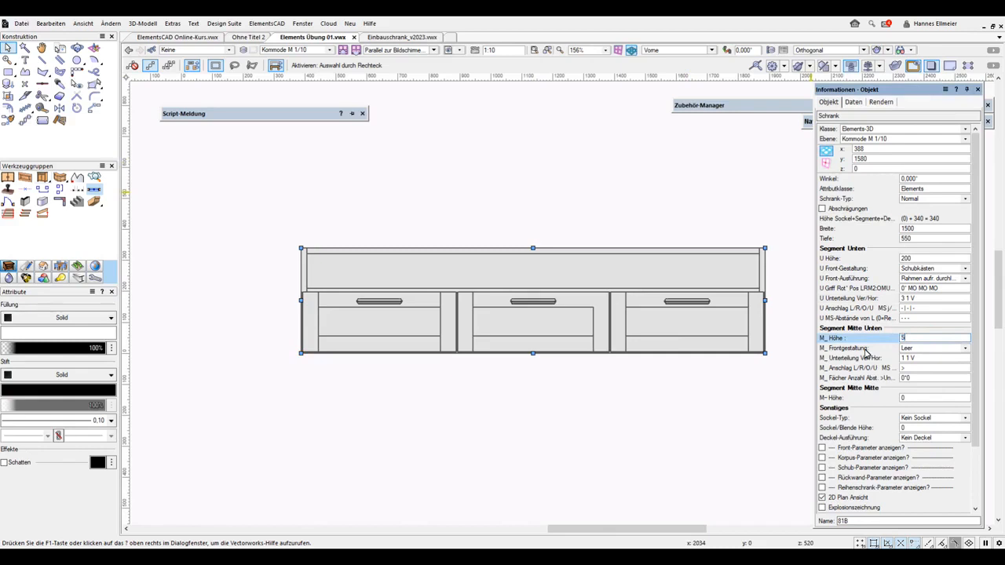
{"action": "type", "text": "00"}
{"action": "key", "text": "Return"}
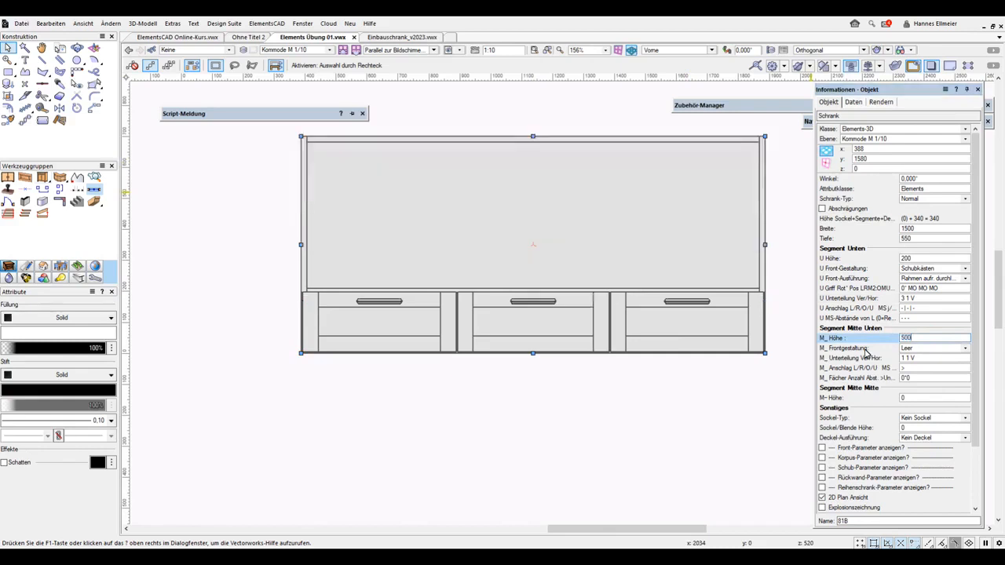
{"action": "left_click", "coordinate": [923, 349]}
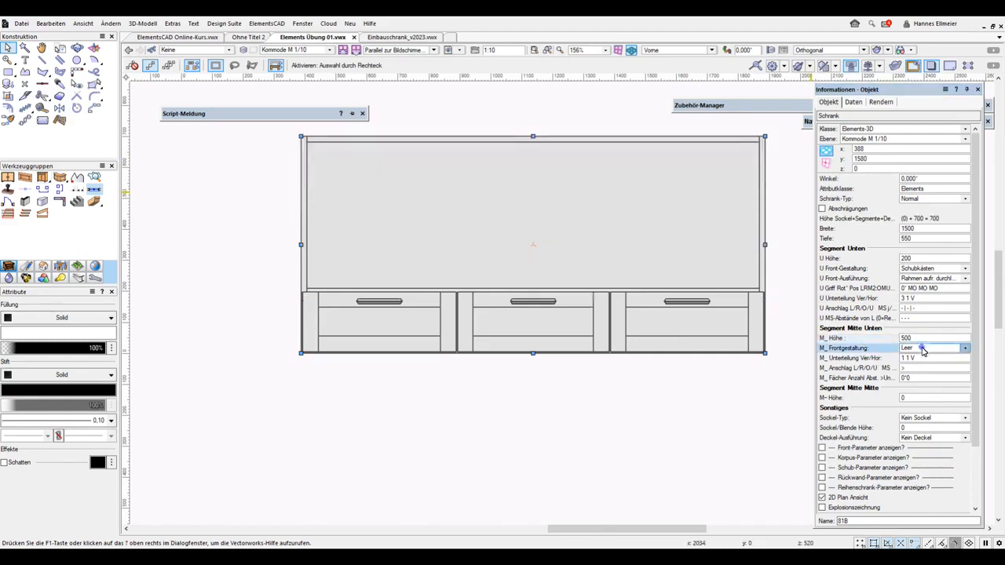
{"action": "left_click", "coordinate": [917, 368]}
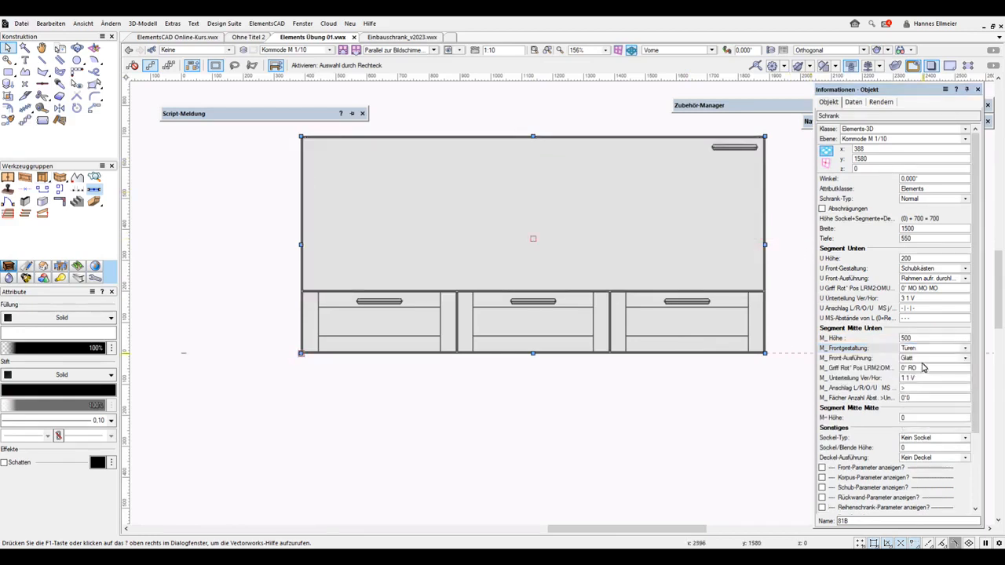
Step: Give the Segment Mitte Unten doors the Rahmen aufr. durchlaufend style and divide the segment as 3 1 V
{"action": "left_click", "coordinate": [923, 361]}
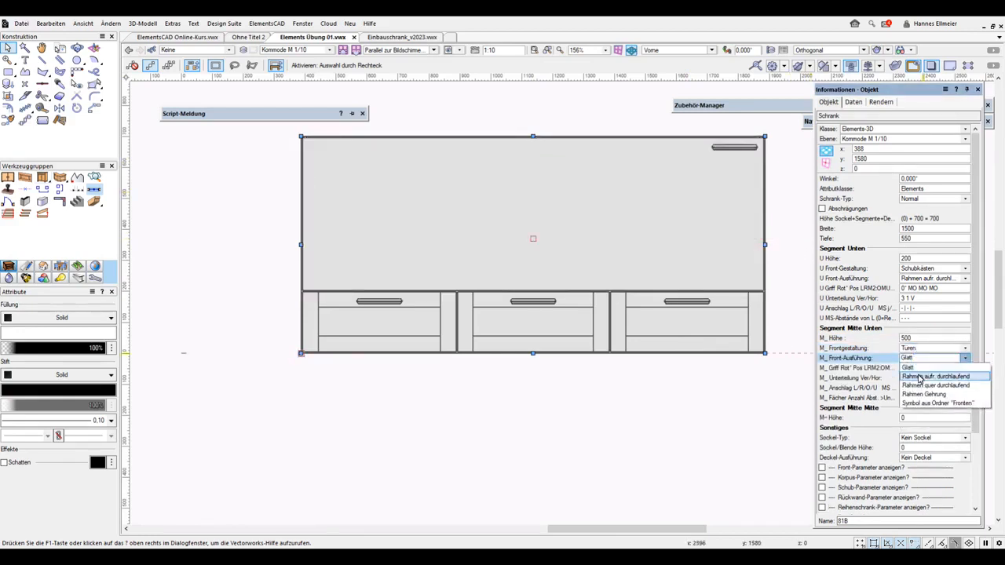
{"action": "left_click", "coordinate": [920, 377]}
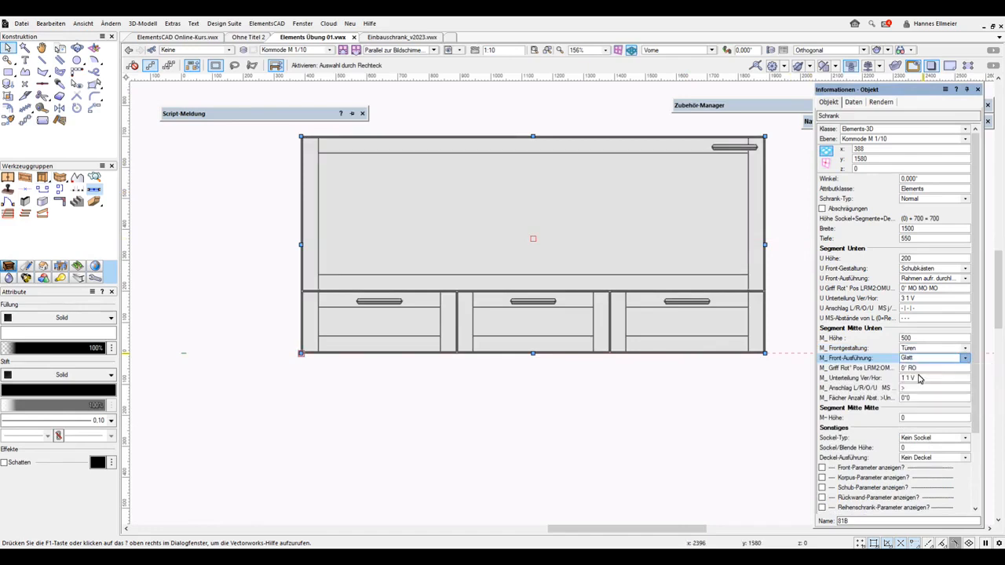
{"action": "left_click", "coordinate": [907, 380]}
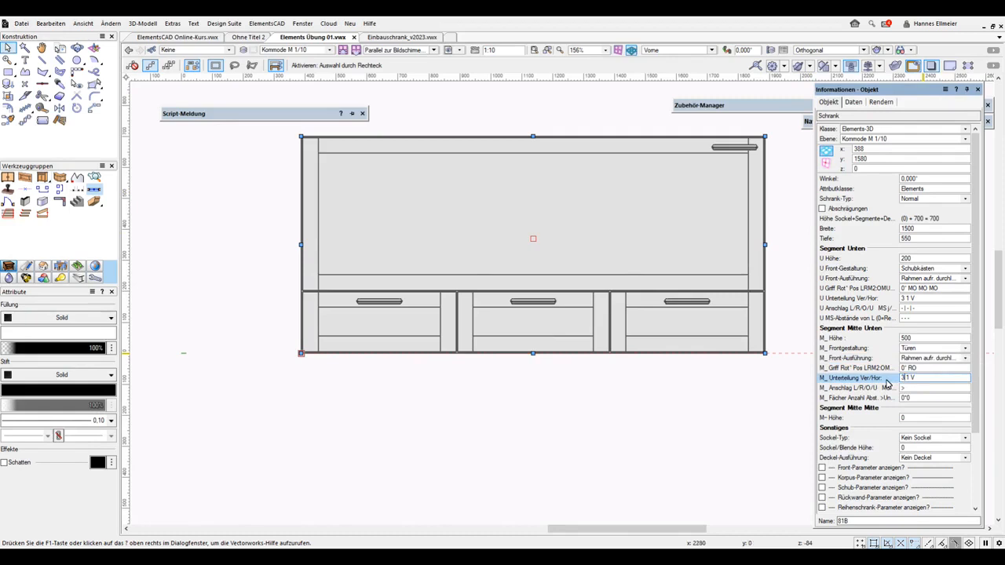
{"action": "key", "text": "Return"}
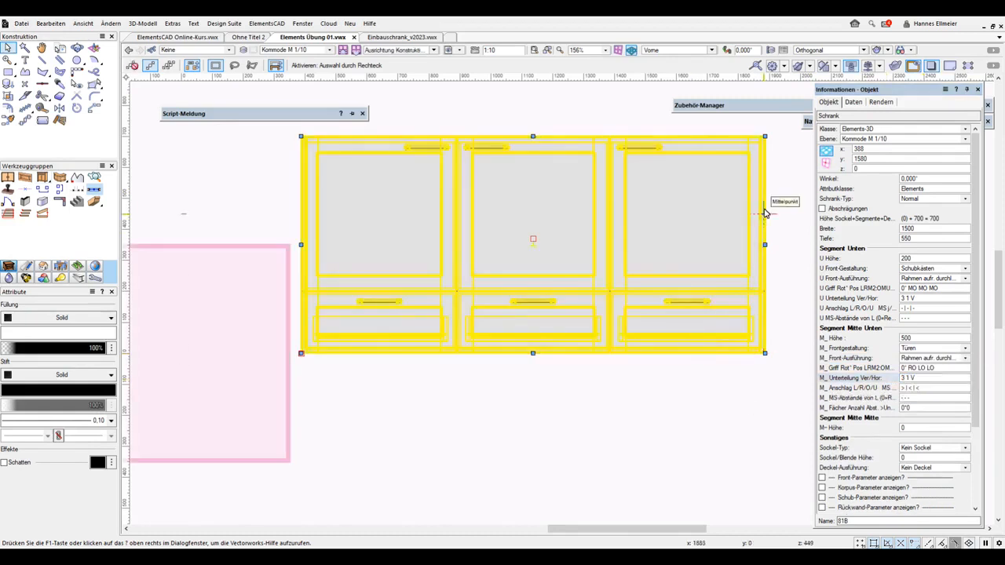
Step: Add the Segment Mitte Mitte with a height of 500 and divide it as 3 1 V
{"action": "middle_click_drag", "start_coordinate": [799, 279], "coordinate": [764, 375]}
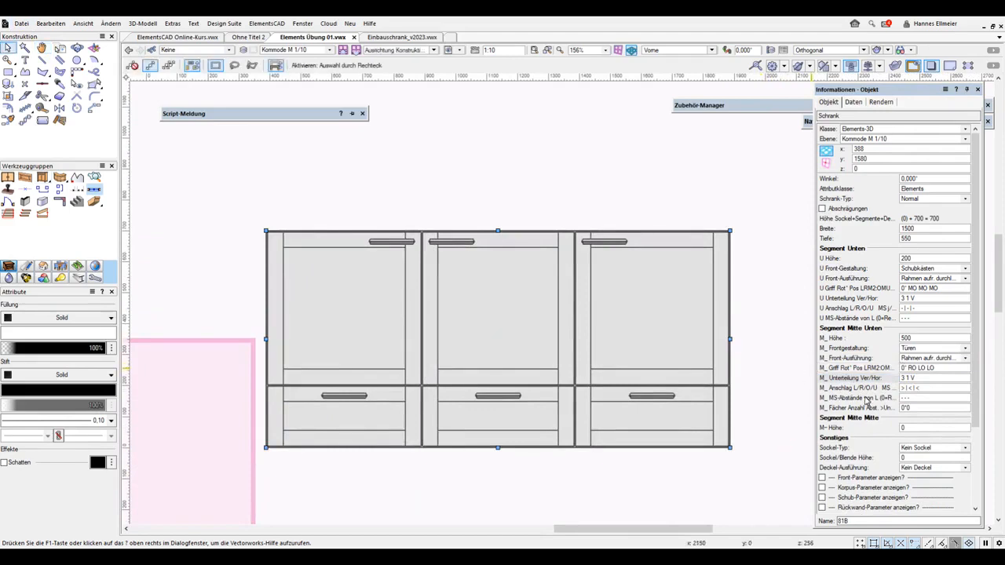
{"action": "left_click", "coordinate": [895, 430]}
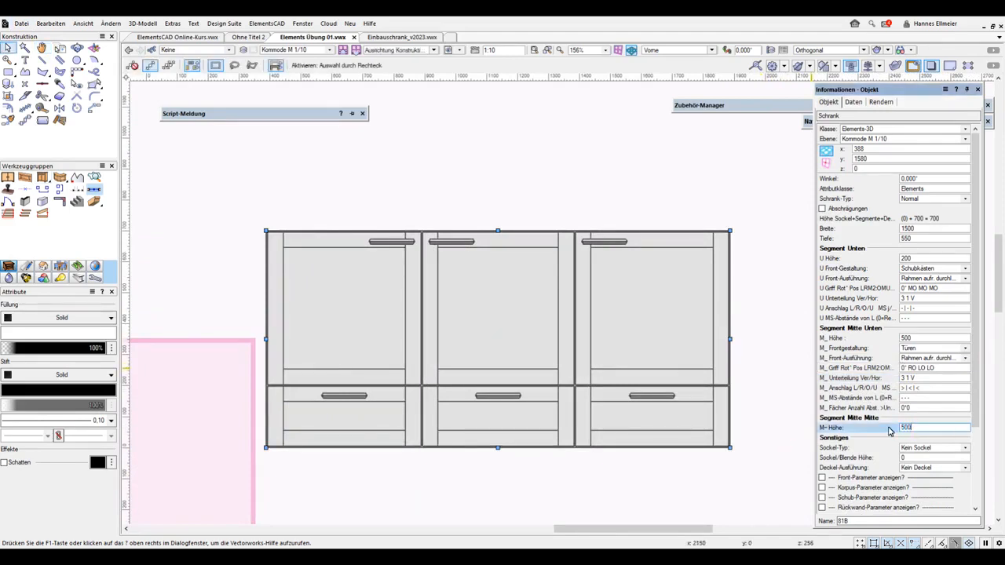
{"action": "key", "text": "Return"}
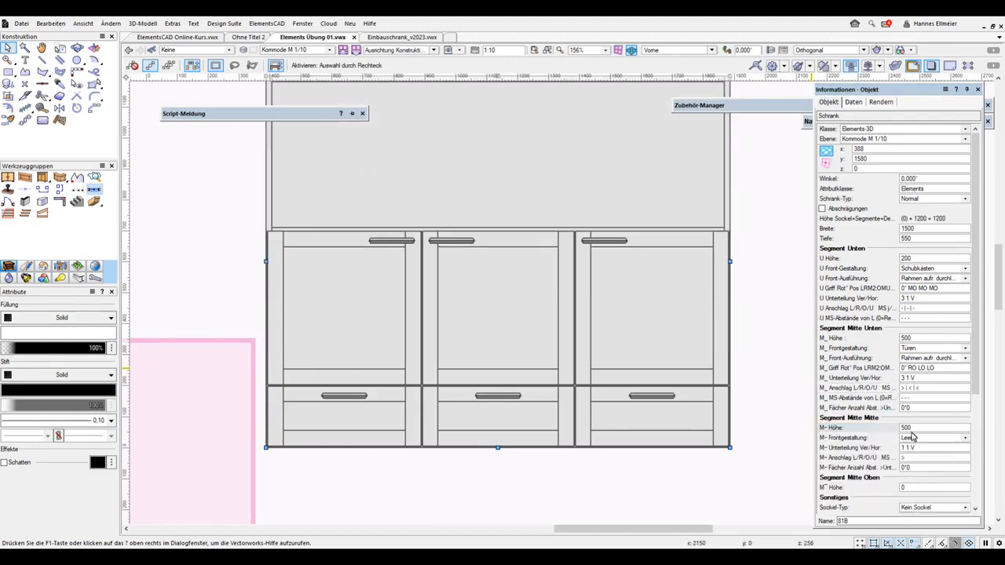
{"action": "left_click", "coordinate": [904, 449]}
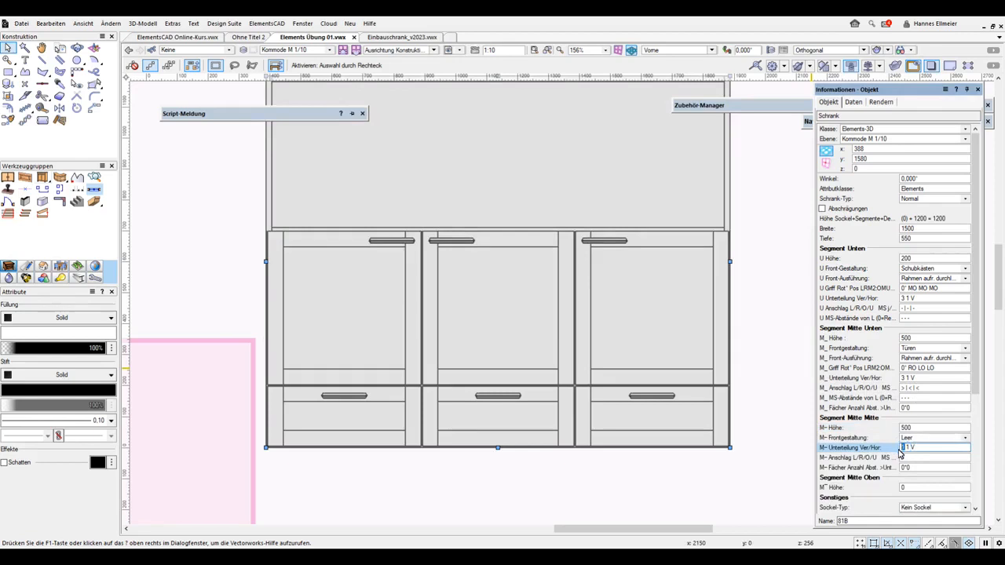
{"action": "key", "text": "Return"}
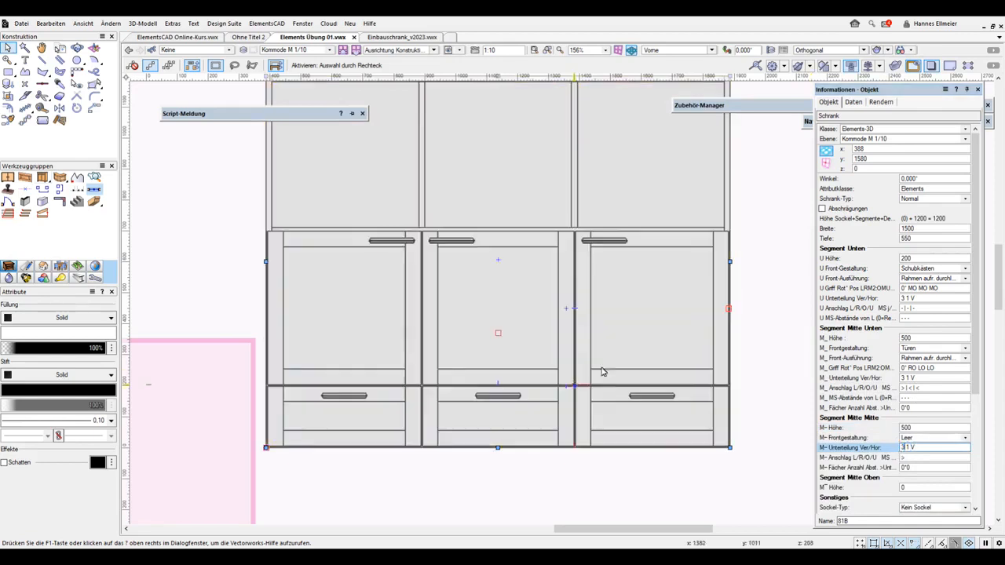
Step: Add two evenly spaced shelves to each compartment of the Segment Mitte Mitte
{"action": "middle_click_drag", "start_coordinate": [766, 311], "coordinate": [772, 367]}
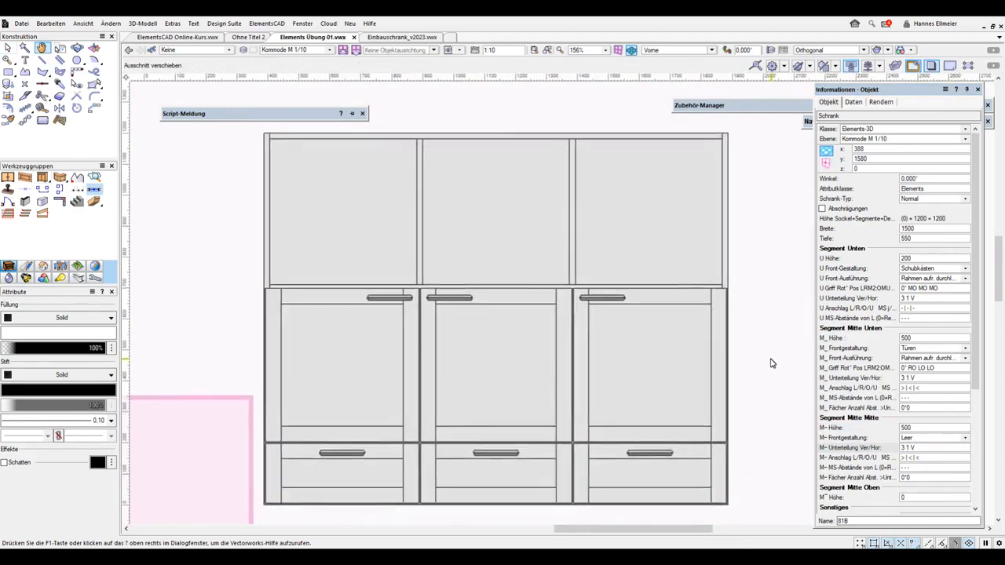
{"action": "scroll", "coordinate": [758, 353], "scroll_direction": "down", "scroll_amount": 2}
{"action": "middle_click_drag", "start_coordinate": [752, 347], "coordinate": [706, 319]}
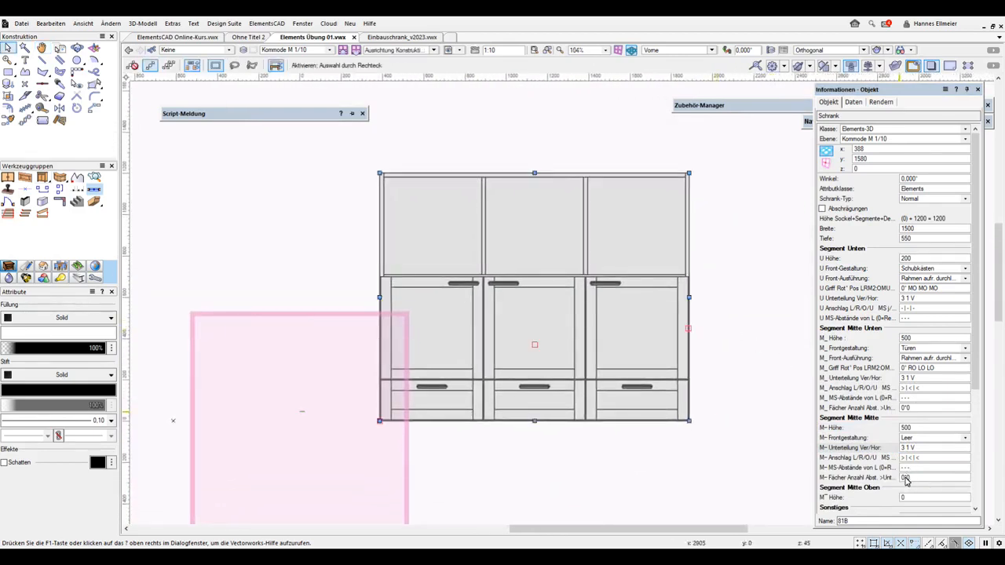
{"action": "left_click", "coordinate": [905, 478]}
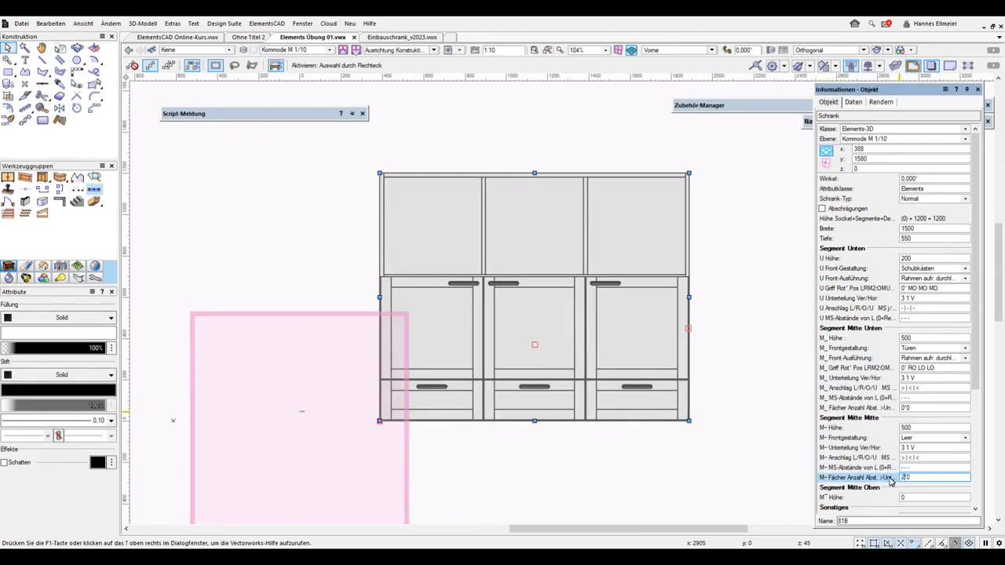
{"action": "key", "text": "Return"}
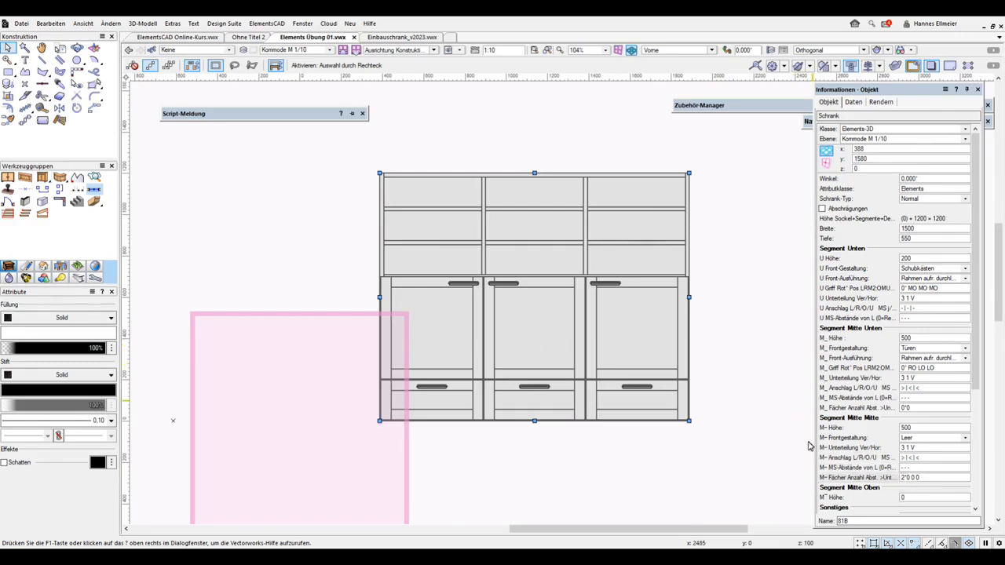
Step: Set the Segment Mitte Mitte shelves to a 32 mm grid by giving the Fächer setting a spacing value of 32
{"action": "left_click", "coordinate": [908, 478]}
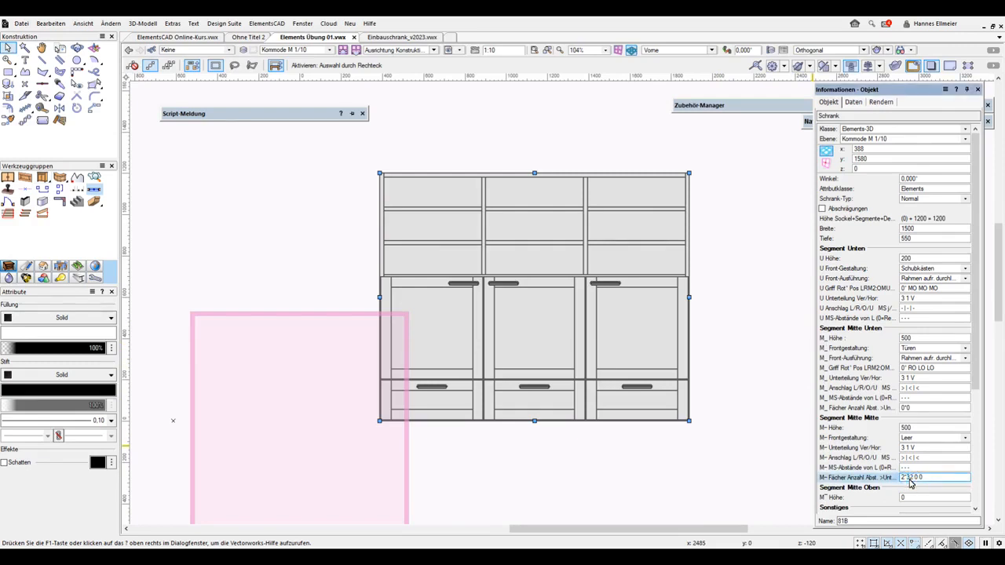
{"action": "key", "text": "Return"}
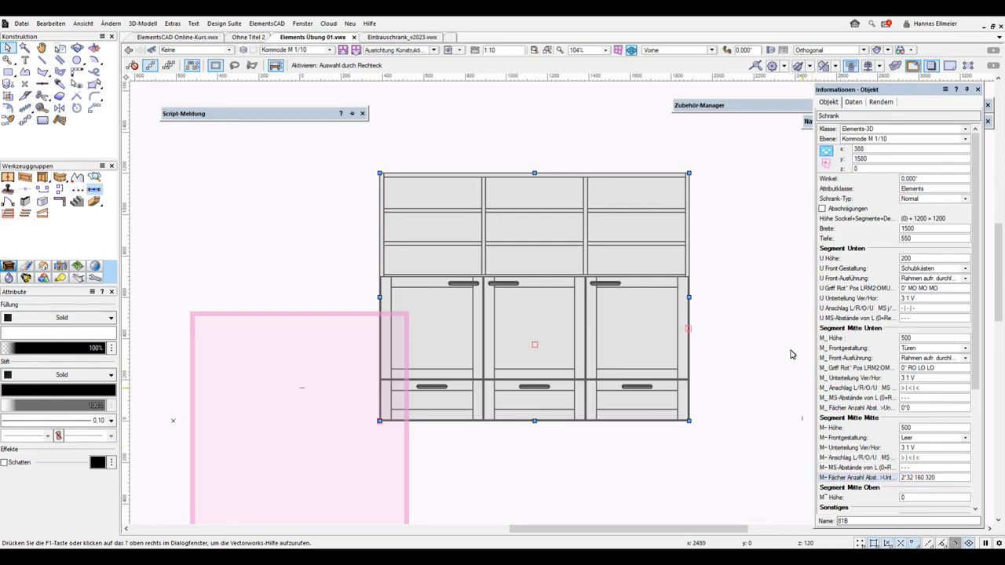
{"action": "scroll", "coordinate": [715, 218], "scroll_direction": "up", "scroll_amount": 1}
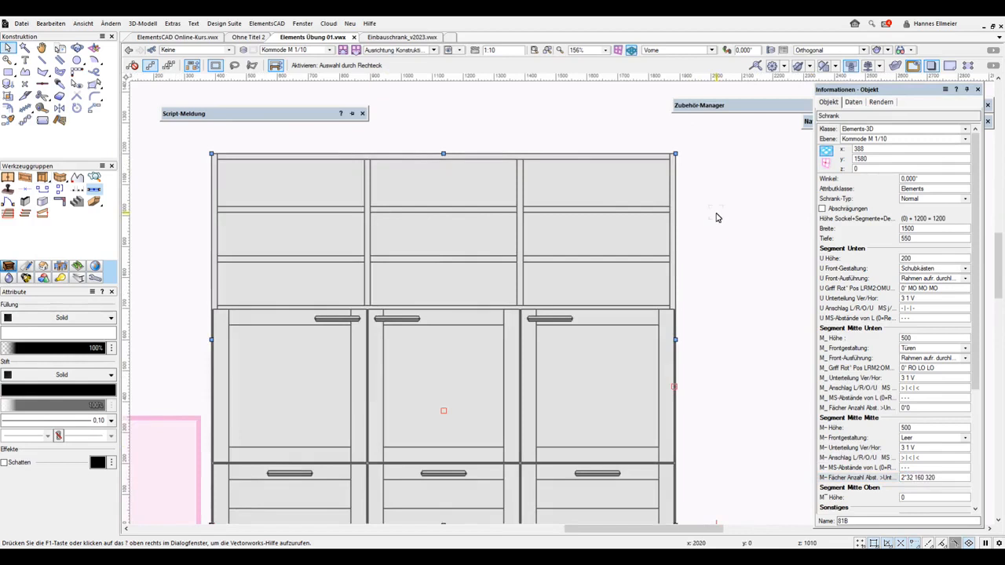
Step: Position the two Segment Mitte Mitte shelves individually at 100 and 300 with grid value 0, and change the first position to 200
{"action": "left_click", "coordinate": [917, 478]}
{"action": "left_click_drag", "start_coordinate": [913, 478], "coordinate": [934, 479]}
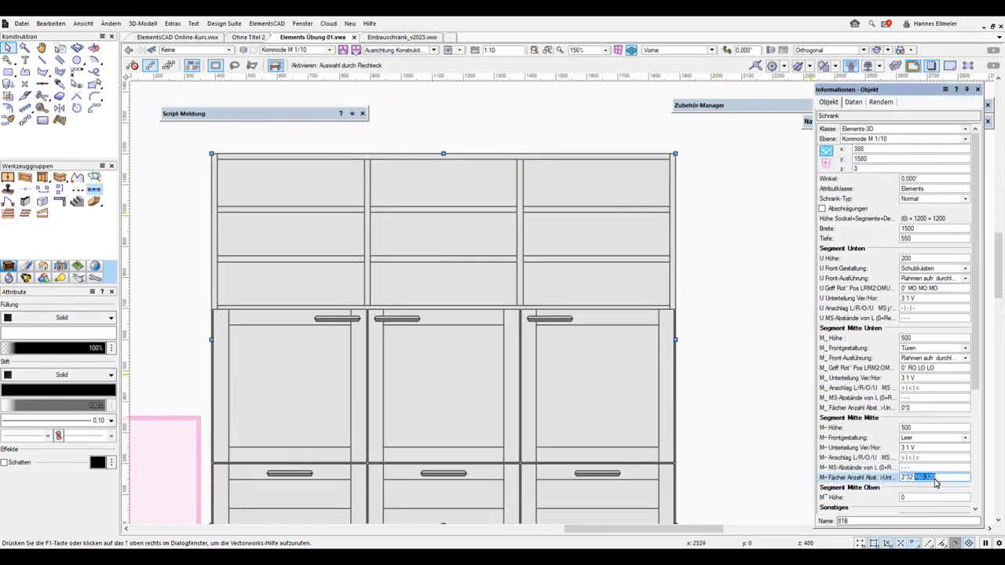
{"action": "left_click_drag", "start_coordinate": [905, 479], "coordinate": [959, 485]}
{"action": "type", "text": "'0"}
{"action": "key", "text": "Return"}
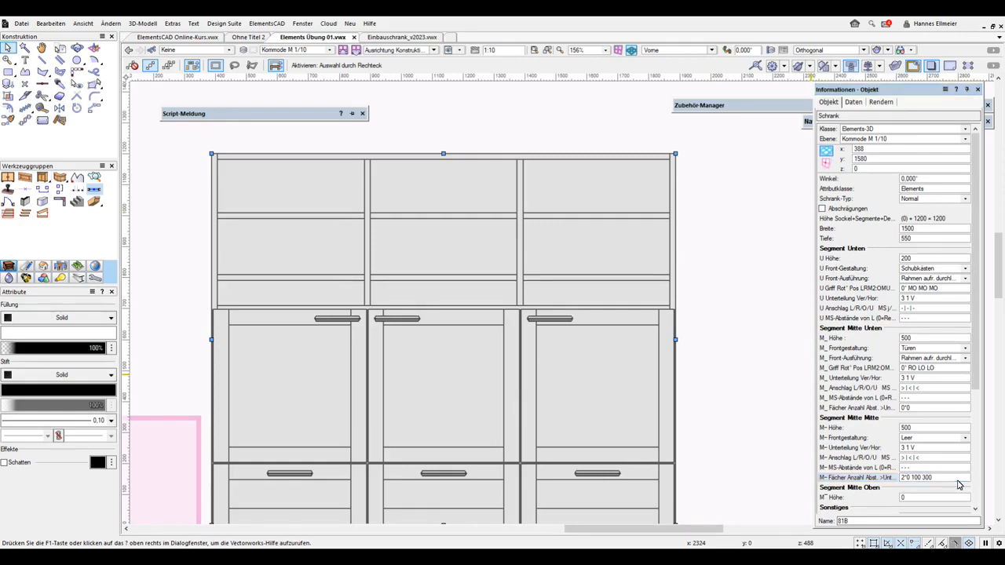
{"action": "left_click", "coordinate": [914, 478]}
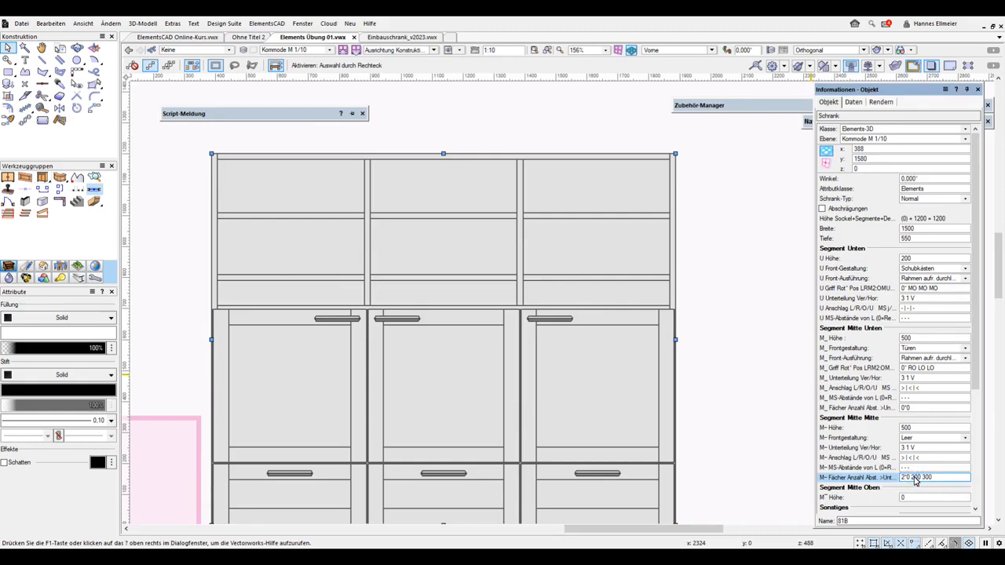
{"action": "key", "text": "Return"}
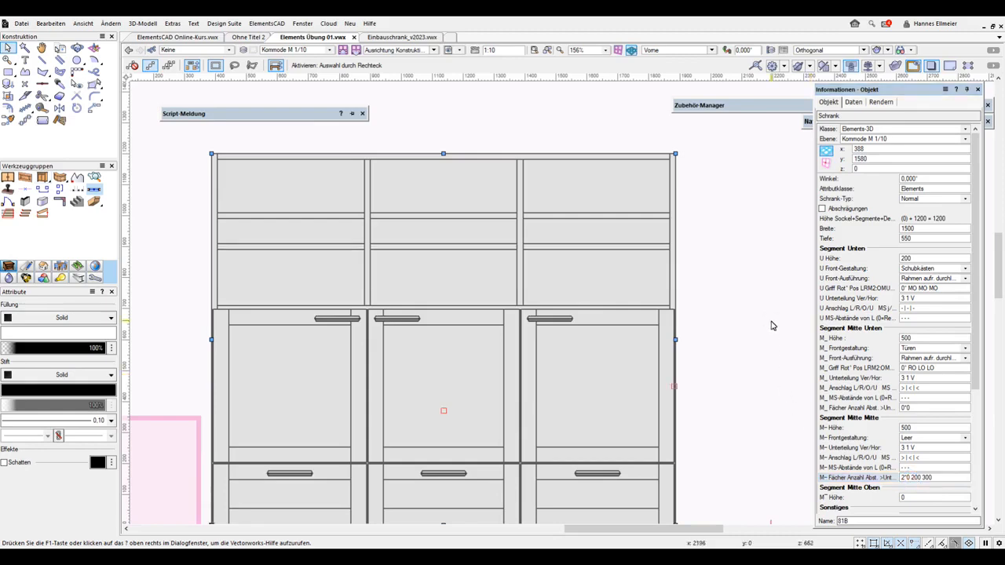
Step: Reset the Segment Mitte Mitte to two evenly distributed shelves by entering only the shelf count 2
{"action": "left_click", "coordinate": [935, 478]}
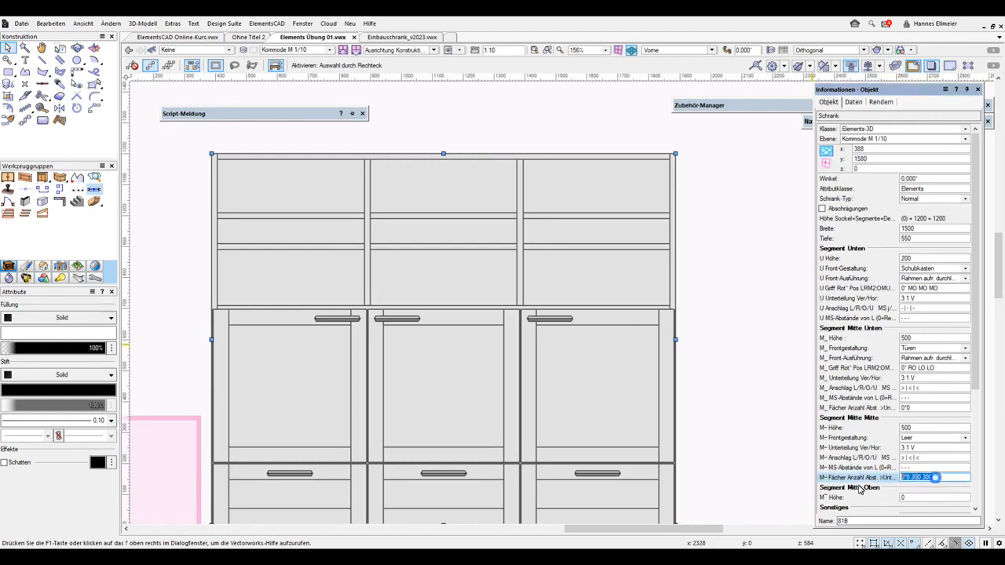
{"action": "type", "text": "2"}
{"action": "key", "text": "Return"}
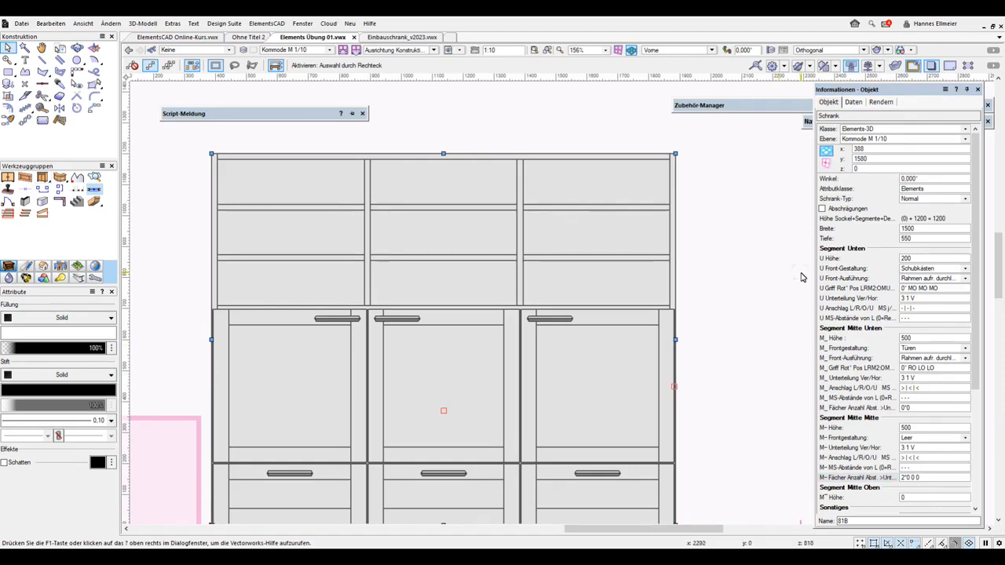
Step: Align measuring to the screen plane and measure the lower compartment, shelf thickness and middle compartment in the upper segment's right column
{"action": "left_click", "coordinate": [41, 107]}
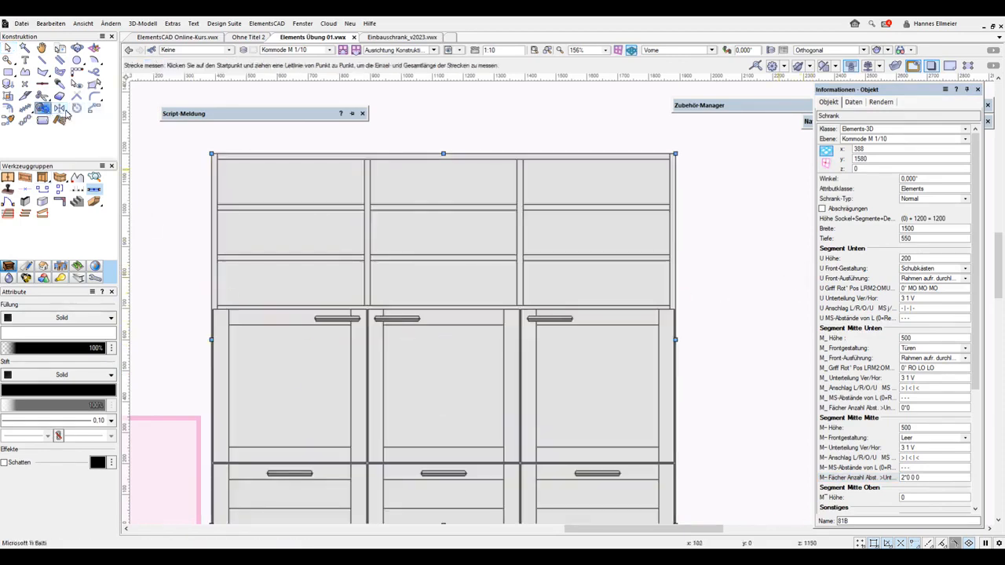
{"action": "left_click", "coordinate": [434, 50]}
{"action": "left_click", "coordinate": [460, 81]}
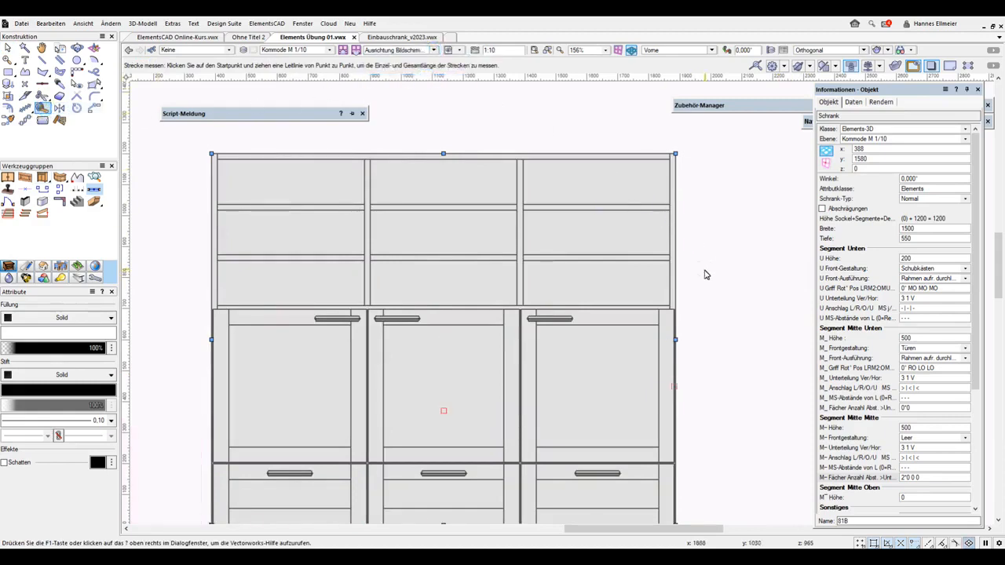
{"action": "scroll", "coordinate": [703, 276], "scroll_direction": "up", "scroll_amount": 3}
{"action": "left_click", "coordinate": [627, 346]}
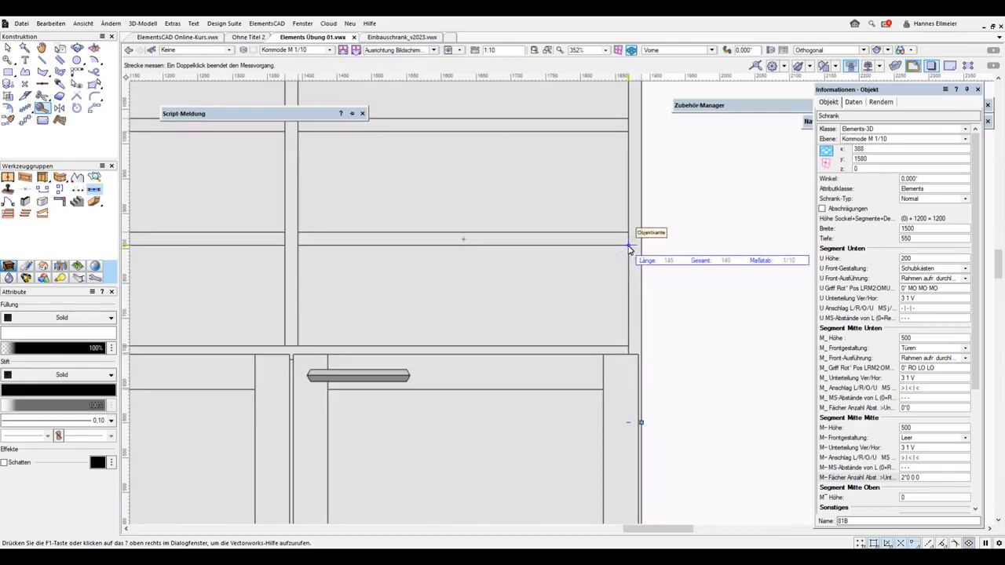
{"action": "left_click", "coordinate": [629, 247]}
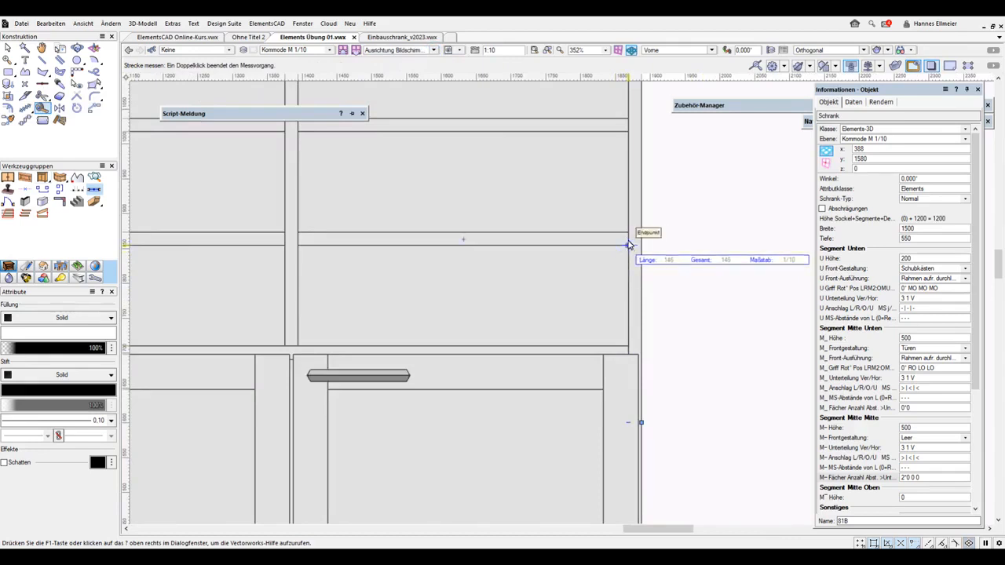
{"action": "left_click", "coordinate": [630, 234]}
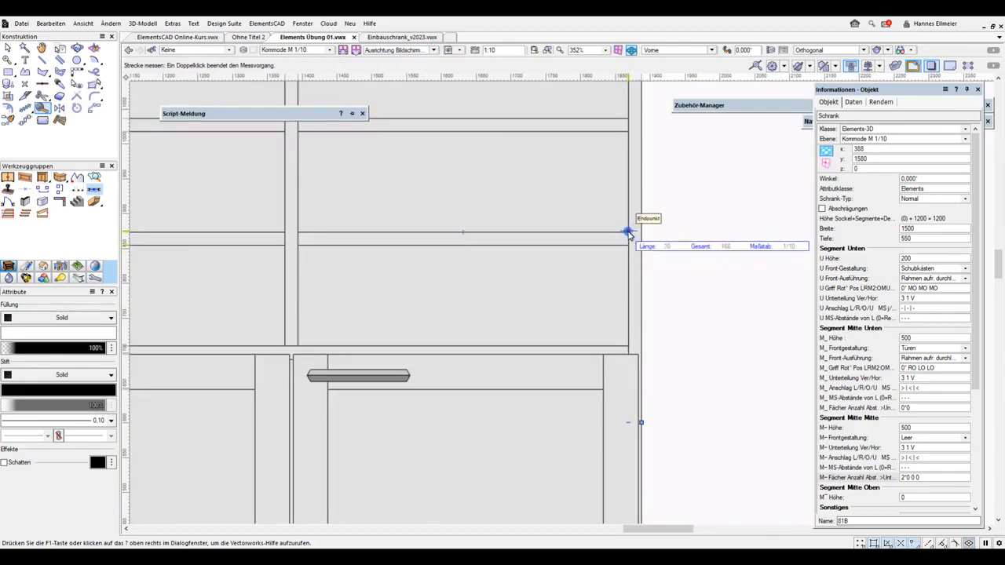
{"action": "double_click", "coordinate": [630, 138]}
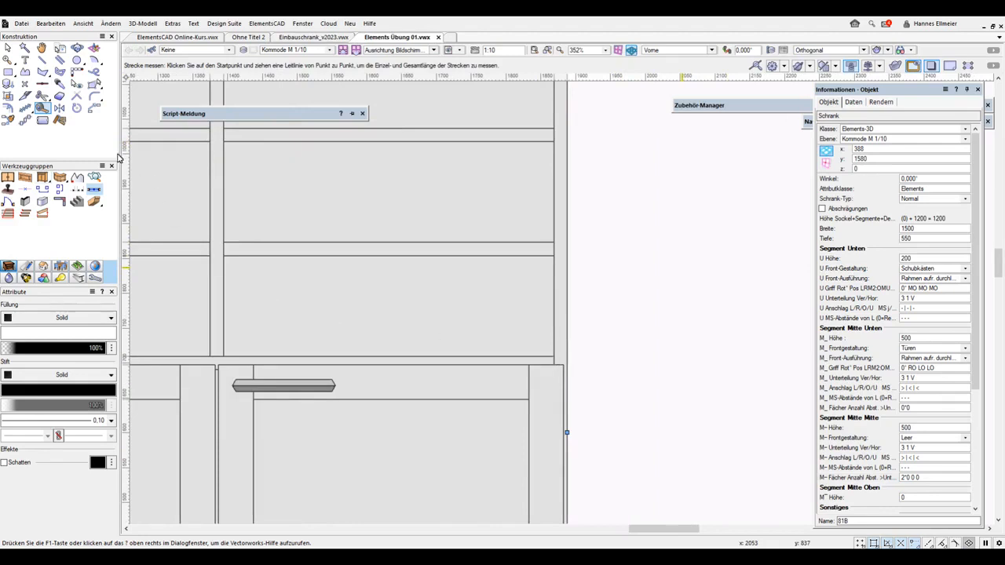
Step: Measure the clear heights of the right column's three open compartments again, from the segment's base up to the cabinet top
{"action": "left_click", "coordinate": [556, 351]}
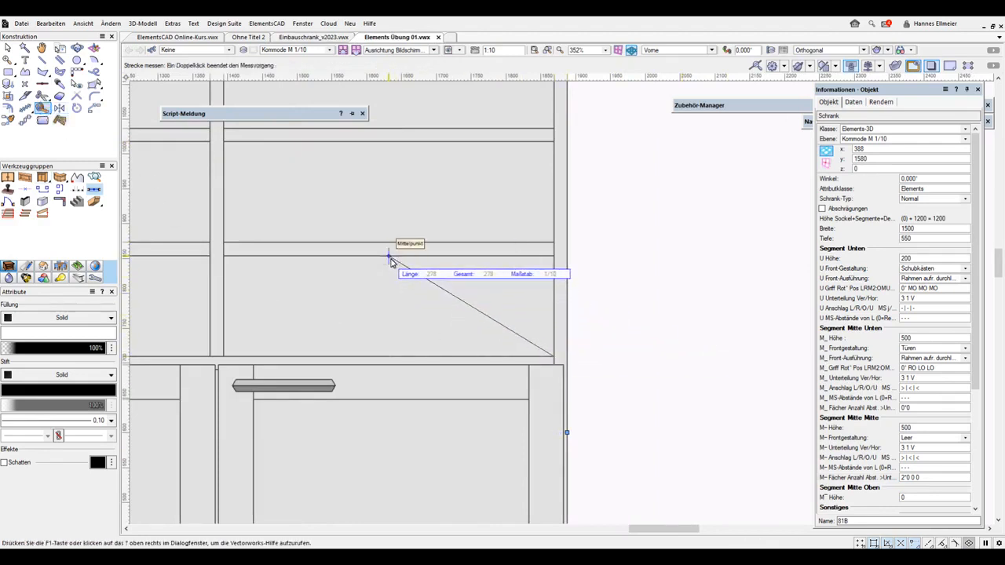
{"action": "left_click", "coordinate": [554, 256]}
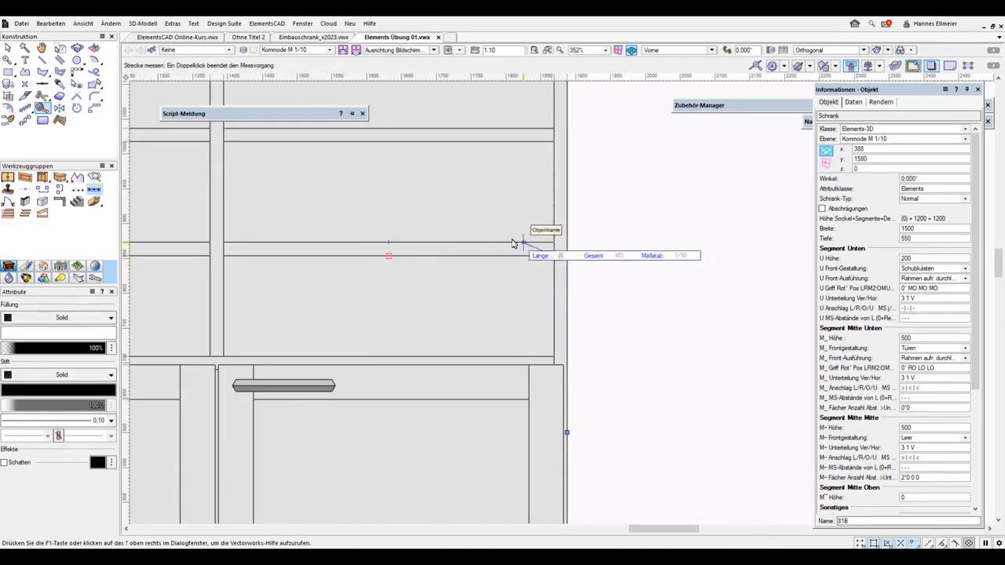
{"action": "left_click", "coordinate": [390, 240]}
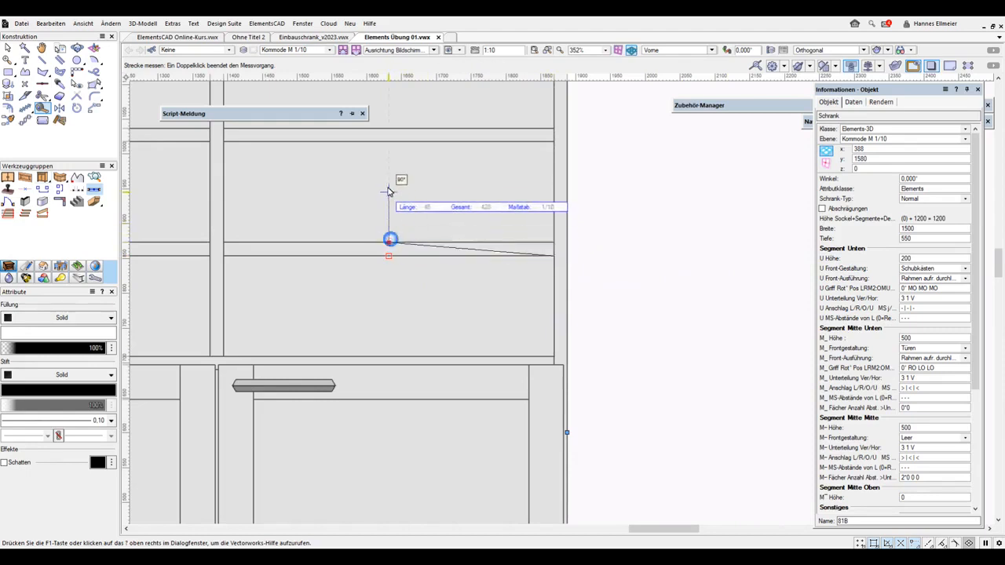
{"action": "double_click", "coordinate": [388, 147]}
{"action": "mouse_move", "coordinate": [421, 166]}
{"action": "middle_mouse_down"}
{"action": "mouse_move", "coordinate": [487, 232]}
{"action": "mouse_move", "coordinate": [529, 305]}
{"action": "middle_mouse_up"}
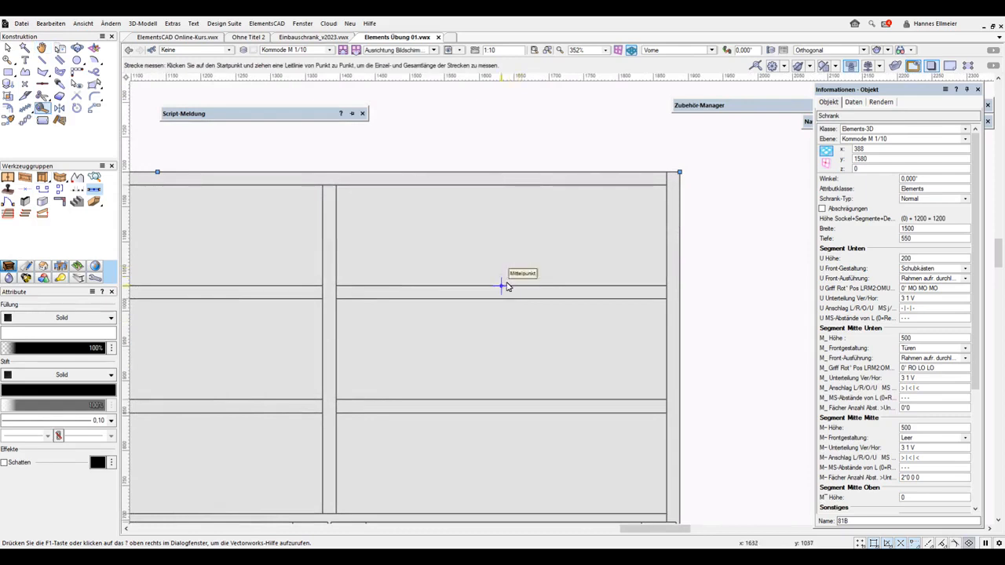
{"action": "left_click", "coordinate": [503, 287]}
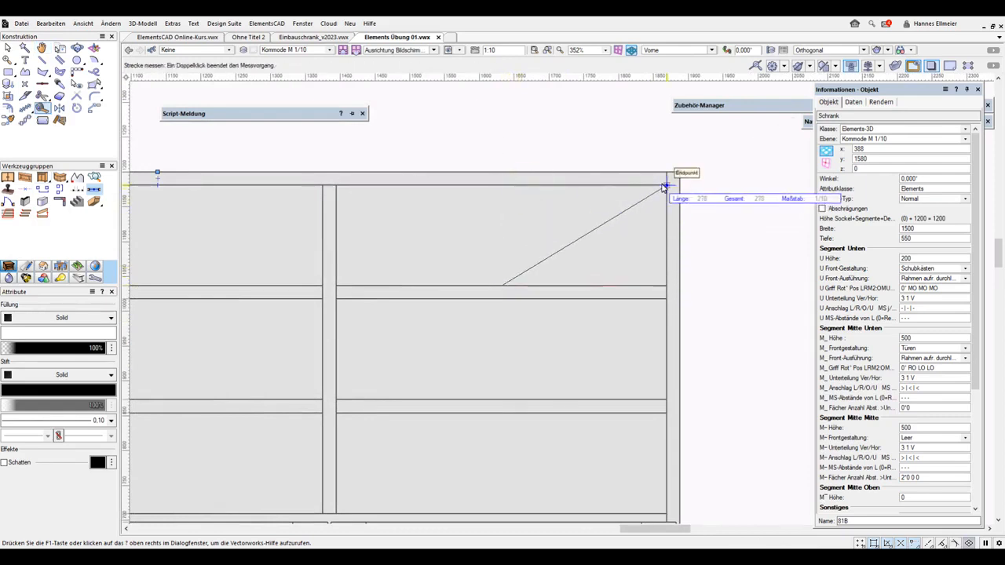
{"action": "double_click", "coordinate": [503, 186]}
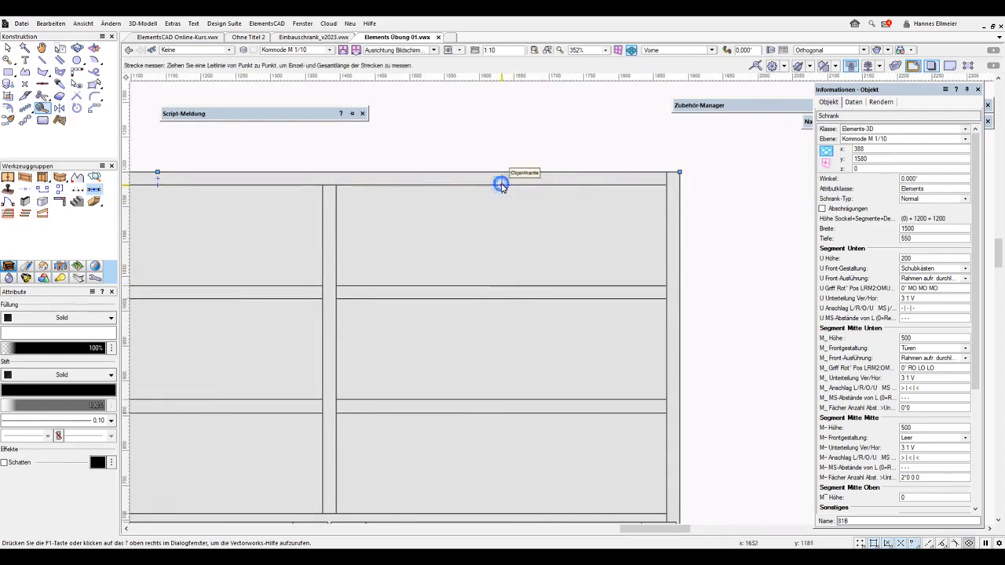
Step: Show the whole cabinet in the Rechts view as a wireframe so its inner structure is visible
{"action": "scroll", "coordinate": [572, 218], "scroll_direction": "down", "scroll_amount": 3}
{"action": "middle_click_drag", "start_coordinate": [561, 299], "coordinate": [594, 247]}
{"action": "left_click", "coordinate": [683, 50]}
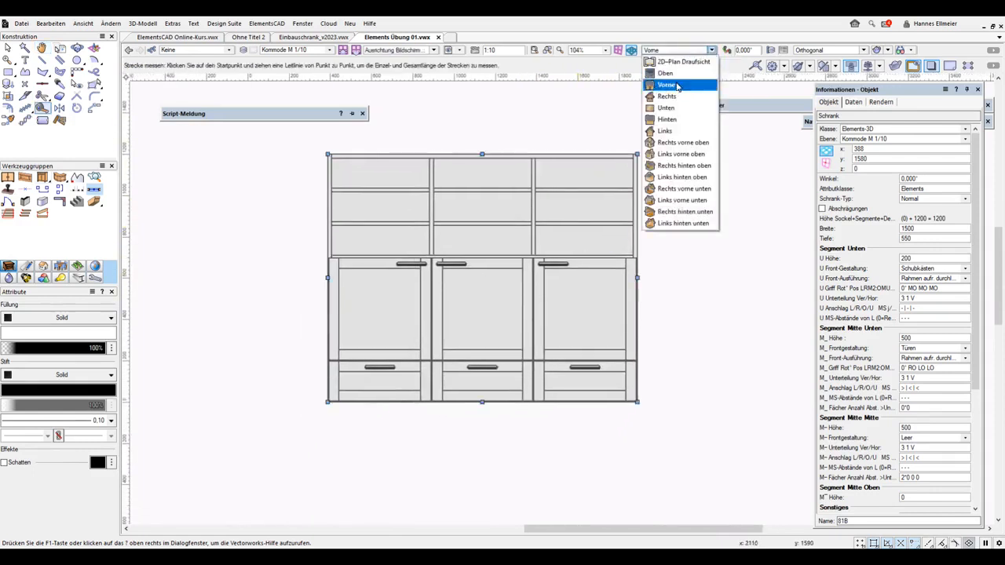
{"action": "left_click", "coordinate": [672, 116]}
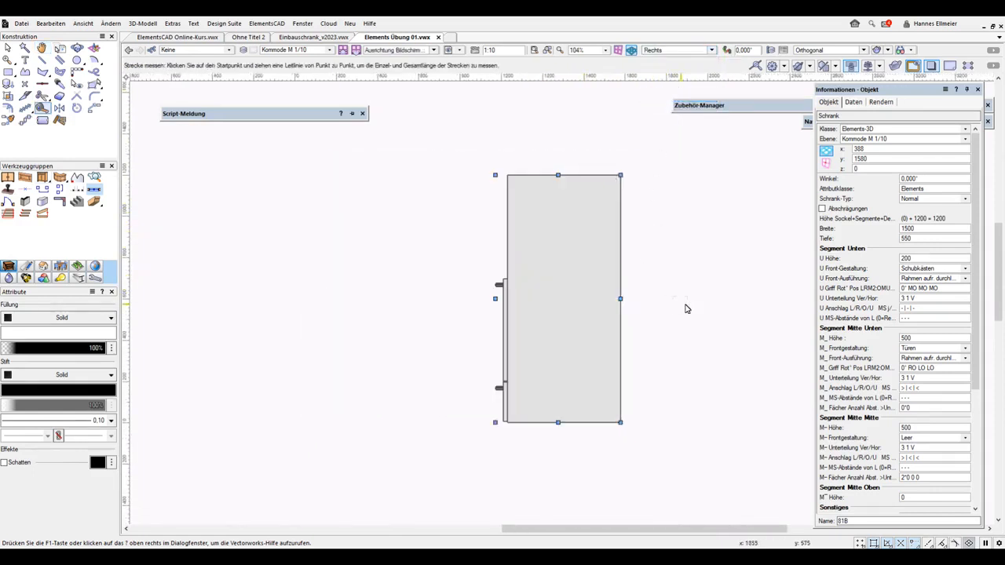
{"action": "left_click", "coordinate": [887, 50]}
{"action": "left_click", "coordinate": [885, 62]}
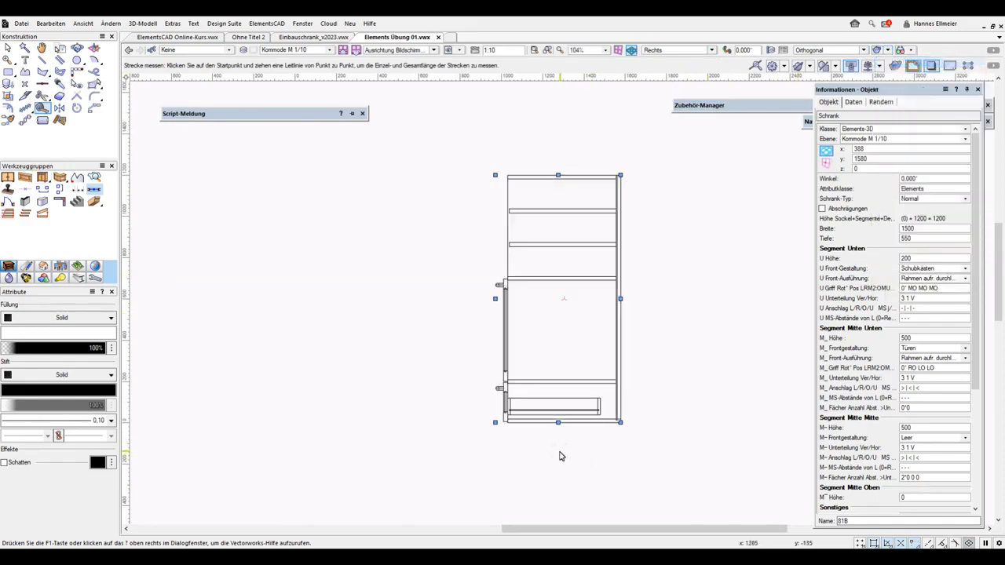
Step: Measure the Segment Unten height along the front edge, from the cabinet's underside to the mid-thickness of the divider above the drawer
{"action": "scroll", "coordinate": [561, 455], "scroll_direction": "up", "scroll_amount": 5}
{"action": "left_click", "coordinate": [383, 356]}
{"action": "scroll", "coordinate": [405, 249], "scroll_direction": "up", "scroll_amount": 3}
{"action": "scroll", "coordinate": [389, 239], "scroll_direction": "up", "scroll_amount": 2}
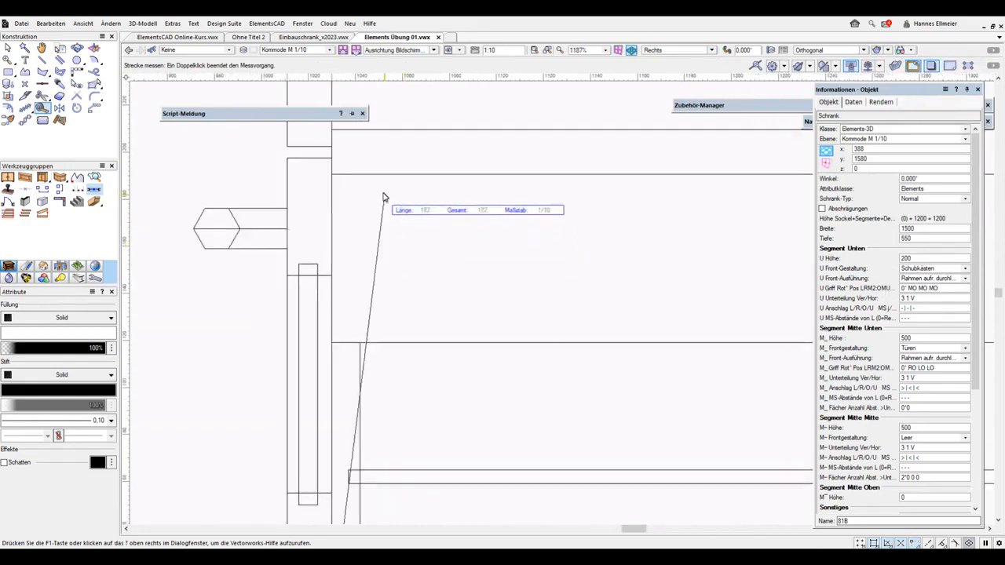
{"action": "left_click", "coordinate": [332, 153]}
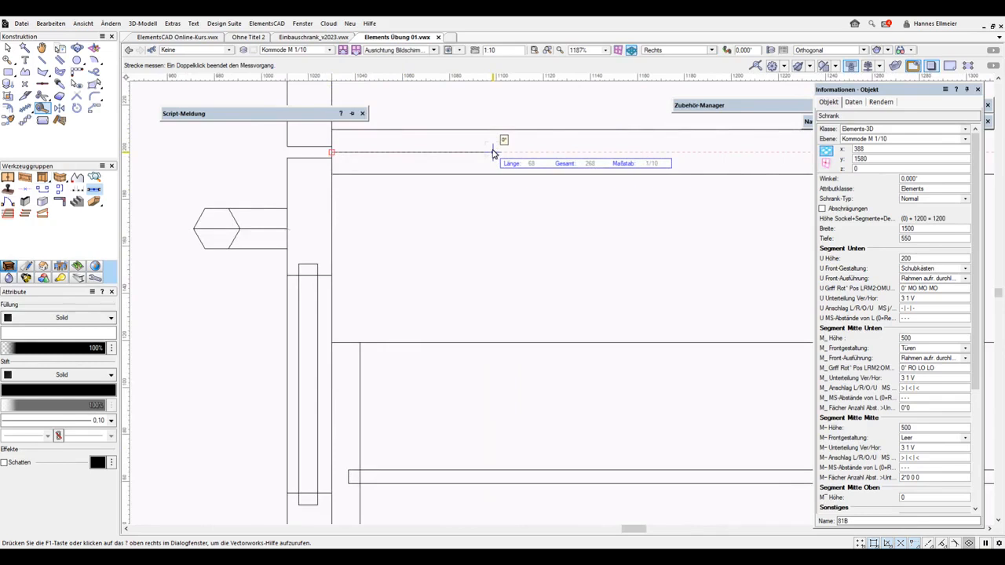
Step: Continue the measurement up the front edge to the mid-thickness of the divider above the doors and on to the cabinet's top edge
{"action": "scroll", "coordinate": [493, 153], "scroll_direction": "down", "scroll_amount": 5}
{"action": "middle_click_drag", "start_coordinate": [508, 128], "coordinate": [454, 446]}
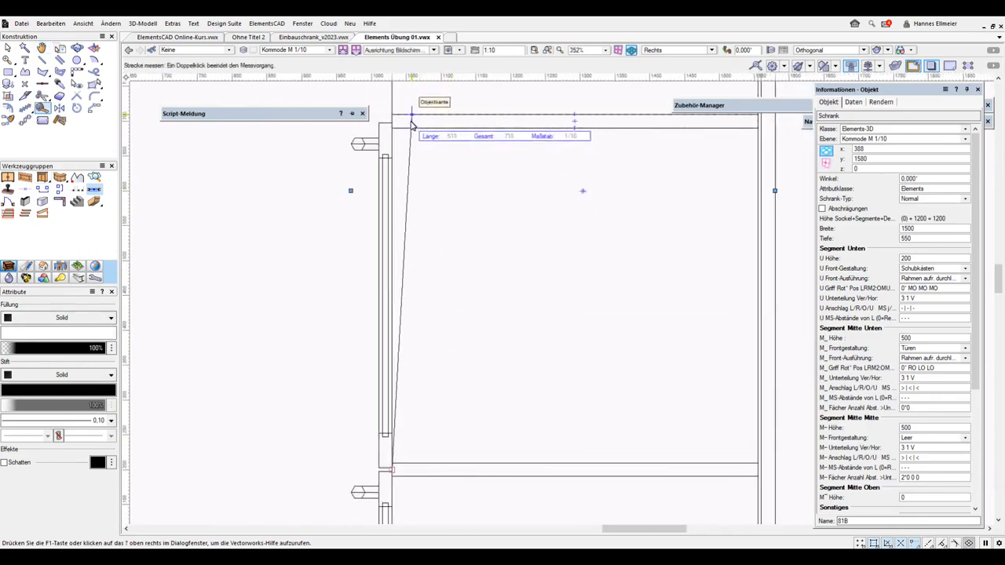
{"action": "scroll", "coordinate": [416, 130], "scroll_direction": "up", "scroll_amount": 5}
{"action": "middle_click_drag", "start_coordinate": [425, 131], "coordinate": [508, 178]}
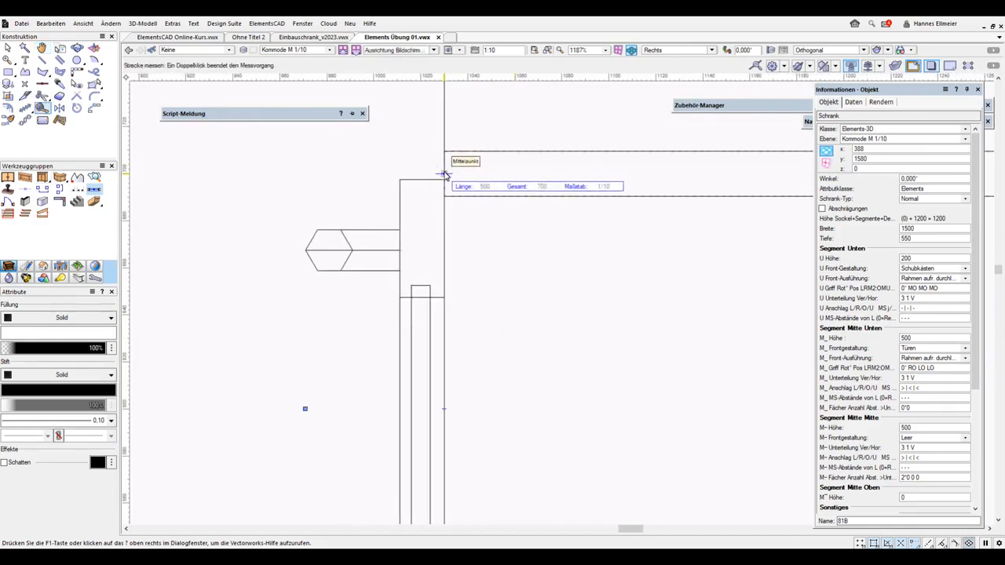
{"action": "left_click", "coordinate": [445, 174]}
{"action": "scroll", "coordinate": [503, 346], "scroll_direction": "down", "scroll_amount": 5}
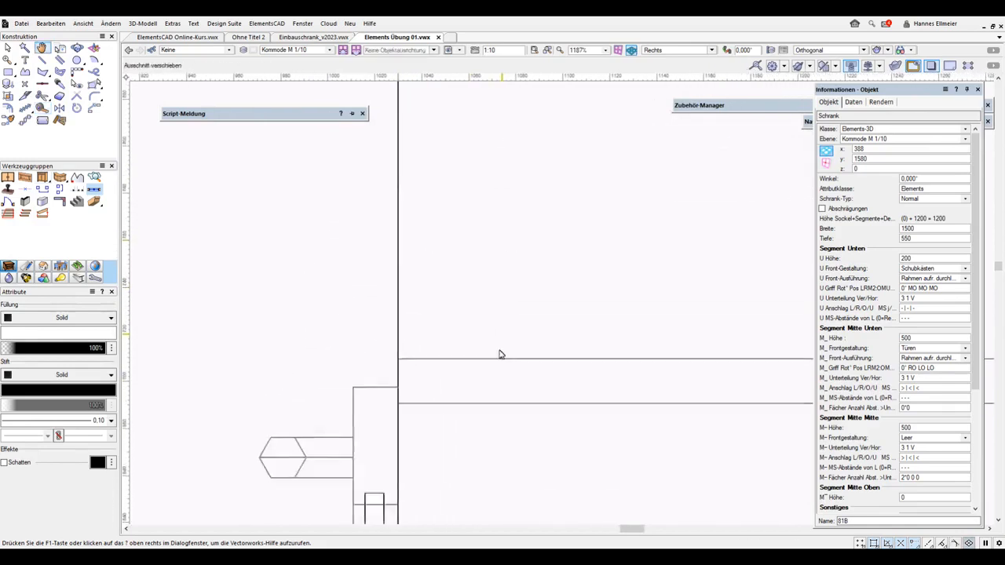
{"action": "scroll", "coordinate": [488, 180], "scroll_direction": "down", "scroll_amount": 3}
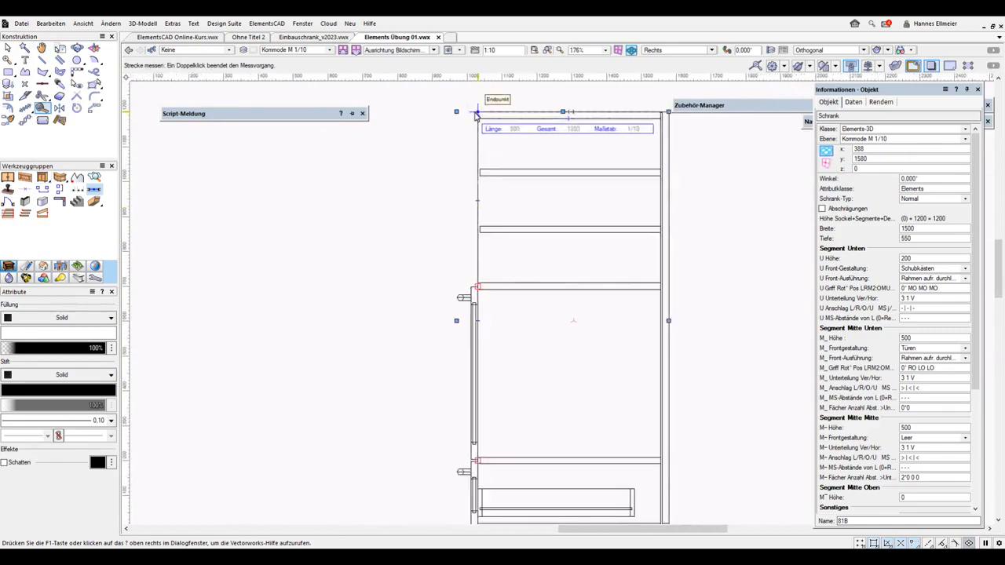
{"action": "left_click", "coordinate": [477, 112]}
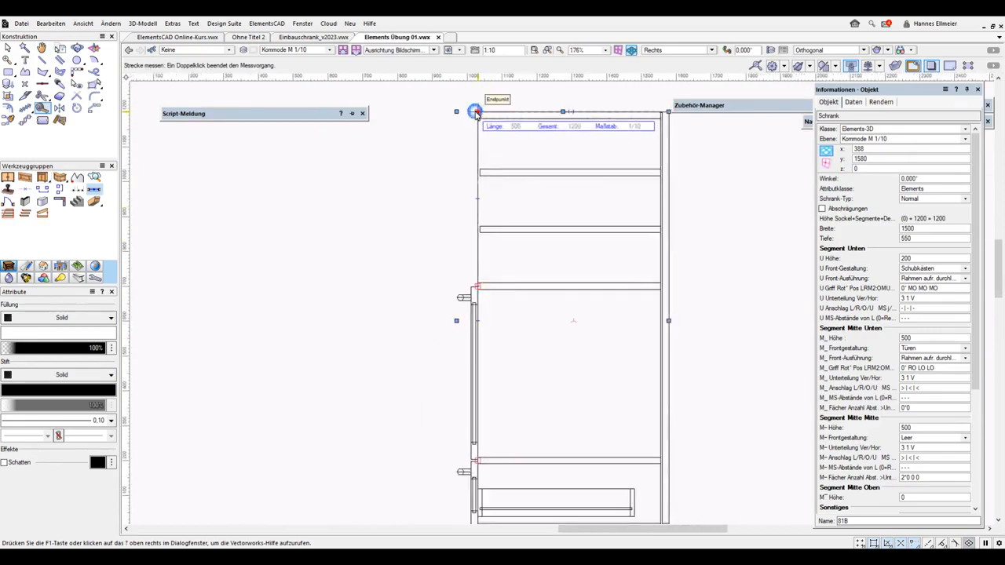
Step: End the measurement and go back through the previous views to the shaded front view of the cabinet
{"action": "key", "text": "x"}
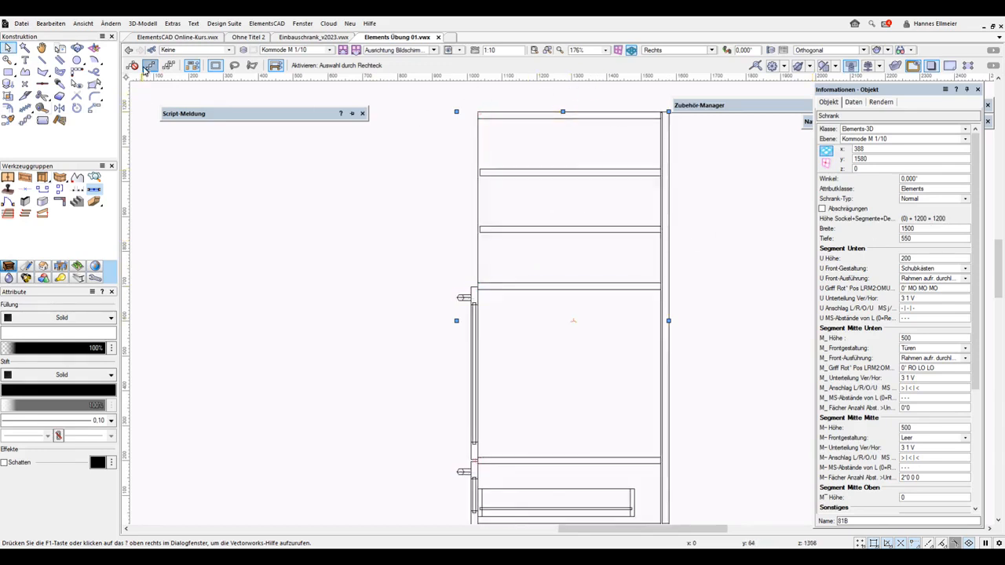
{"action": "left_click", "coordinate": [129, 51]}
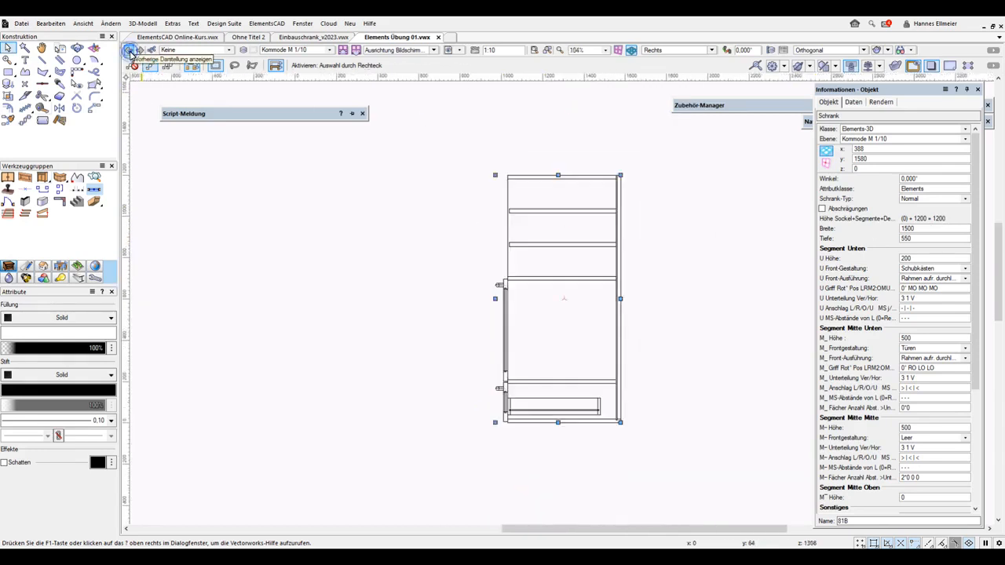
{"action": "left_click", "coordinate": [129, 50]}
{"action": "left_click", "coordinate": [130, 50]}
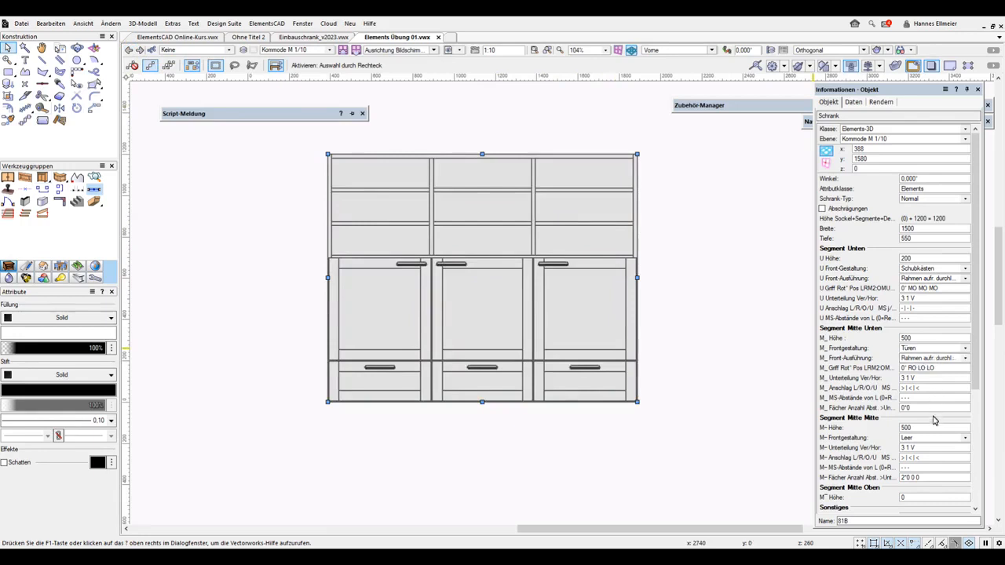
Step: Give the cabinet a plinth of type Blende V Gehrung, H Stumpf with a height of 60, and a Gerundet cover
{"action": "left_click_drag", "start_coordinate": [980, 391], "coordinate": [976, 456]}
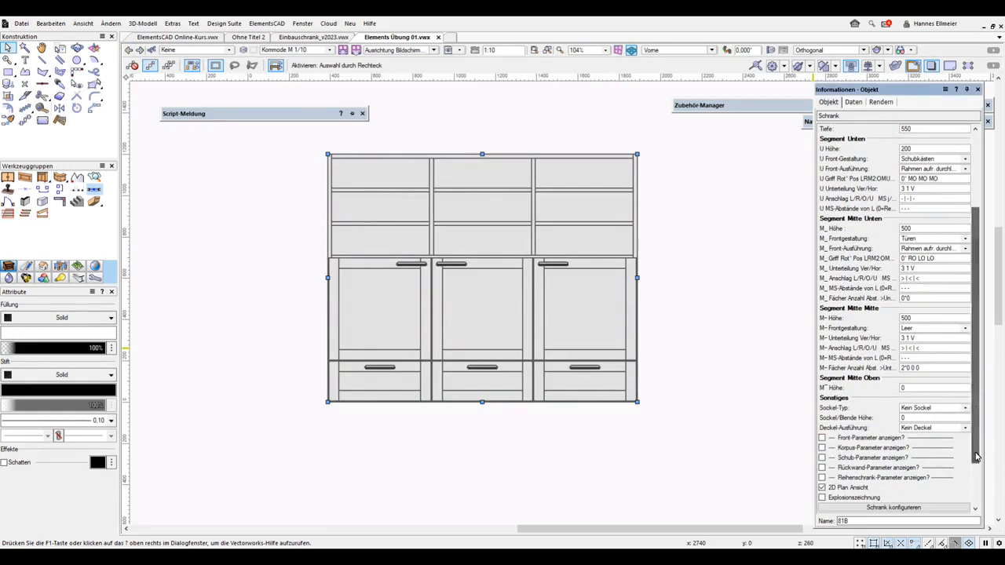
{"action": "left_click", "coordinate": [927, 408]}
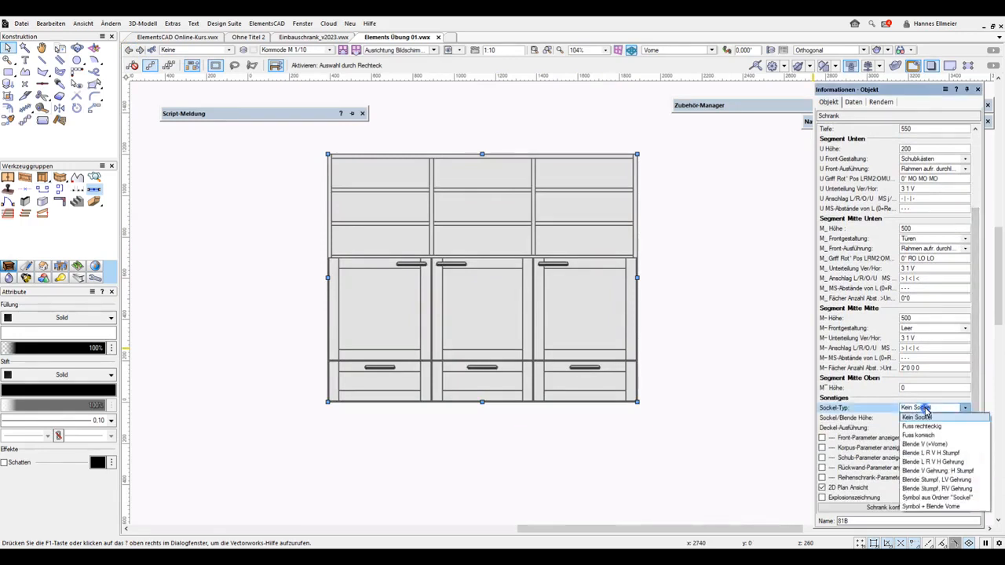
{"action": "left_click", "coordinate": [950, 472]}
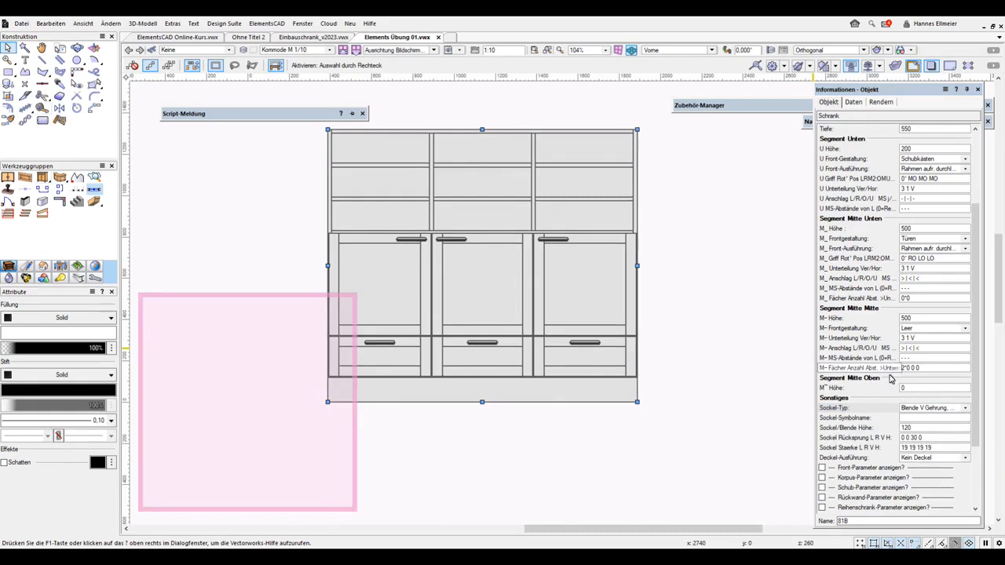
{"action": "left_click", "coordinate": [912, 429]}
{"action": "type", "text": "6"}
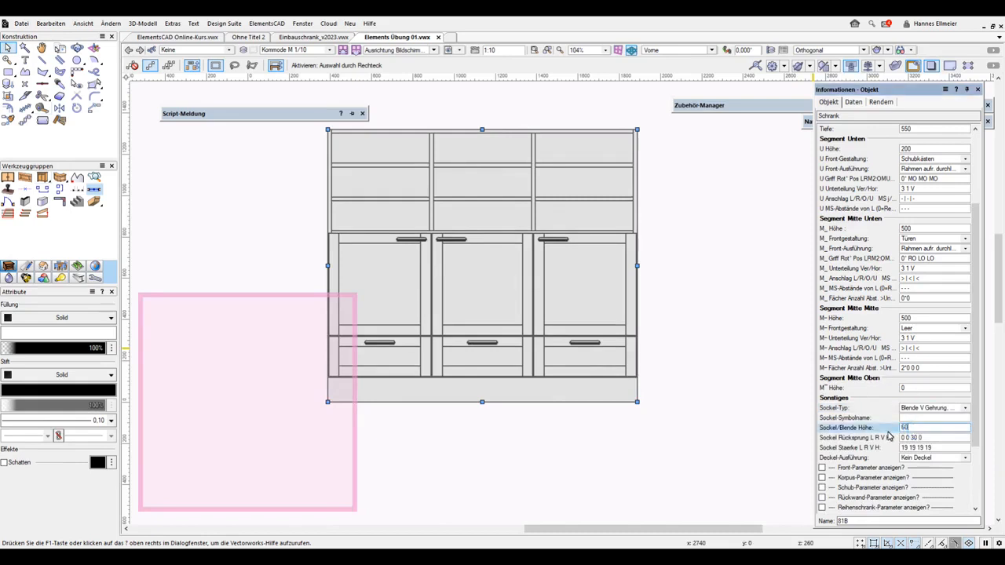
{"action": "type", "text": "0"}
{"action": "key", "text": "Return"}
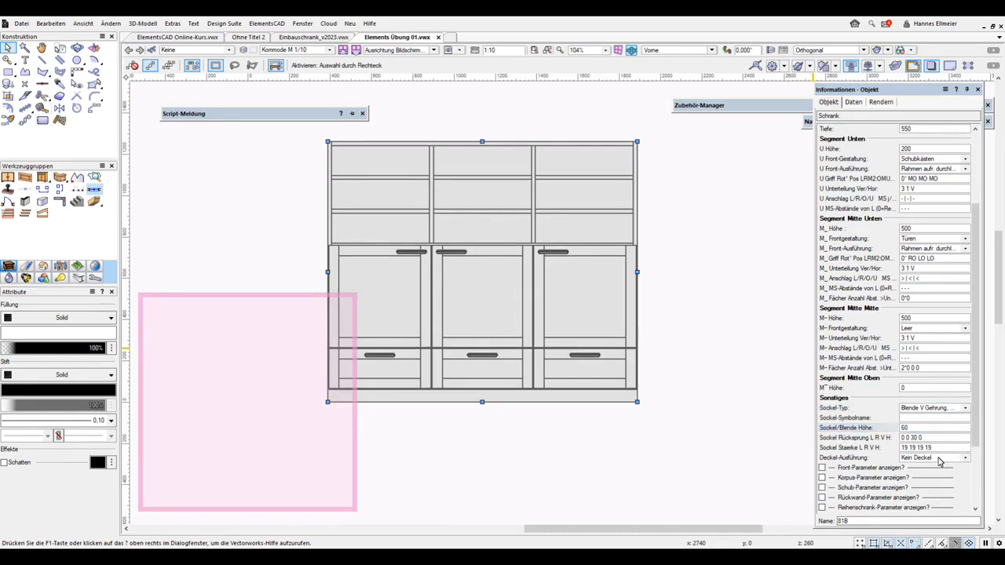
{"action": "left_click", "coordinate": [929, 463]}
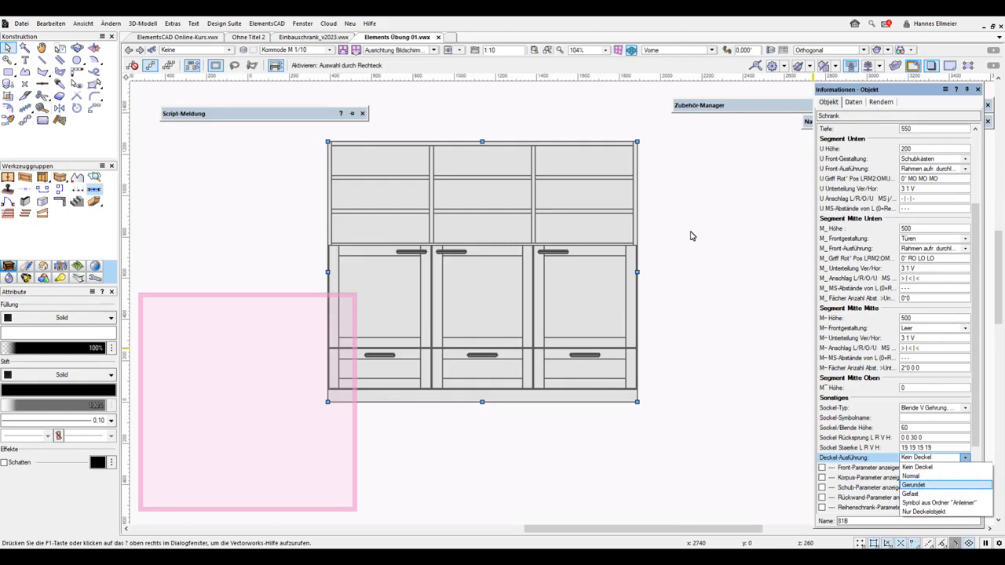
{"action": "key", "text": "Return"}
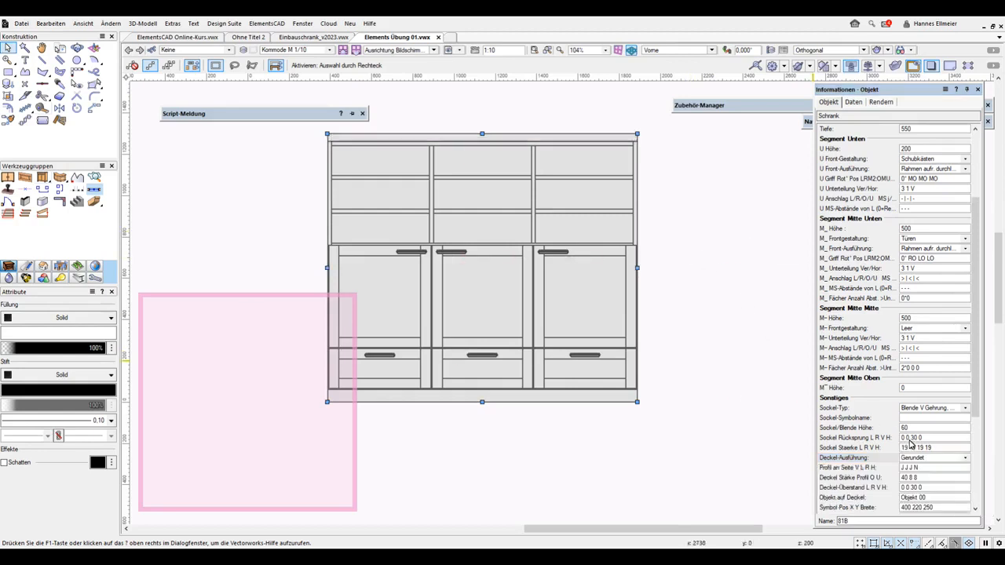
Step: Try a plinth setback of 20 on the left and right sides, and undo that change
{"action": "left_click_drag", "start_coordinate": [909, 439], "coordinate": [896, 440]}
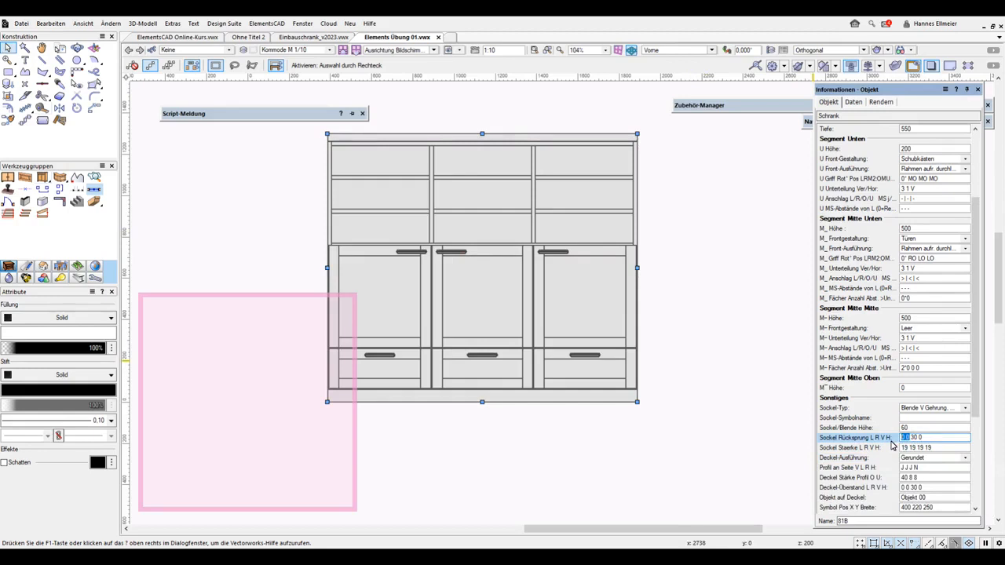
{"action": "type", "text": "20"}
{"action": "key", "text": "Return"}
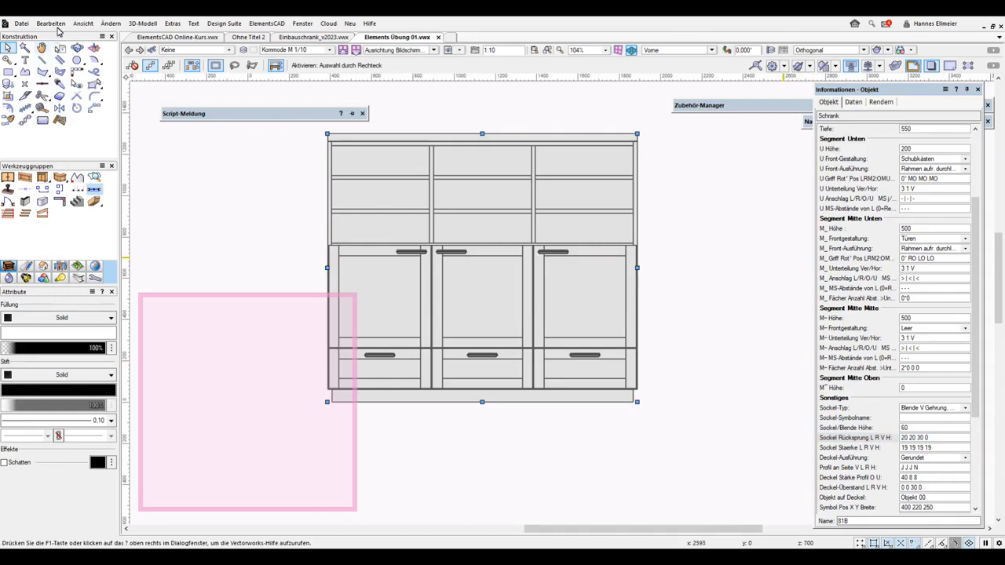
{"action": "left_click", "coordinate": [52, 24]}
{"action": "left_click", "coordinate": [67, 37]}
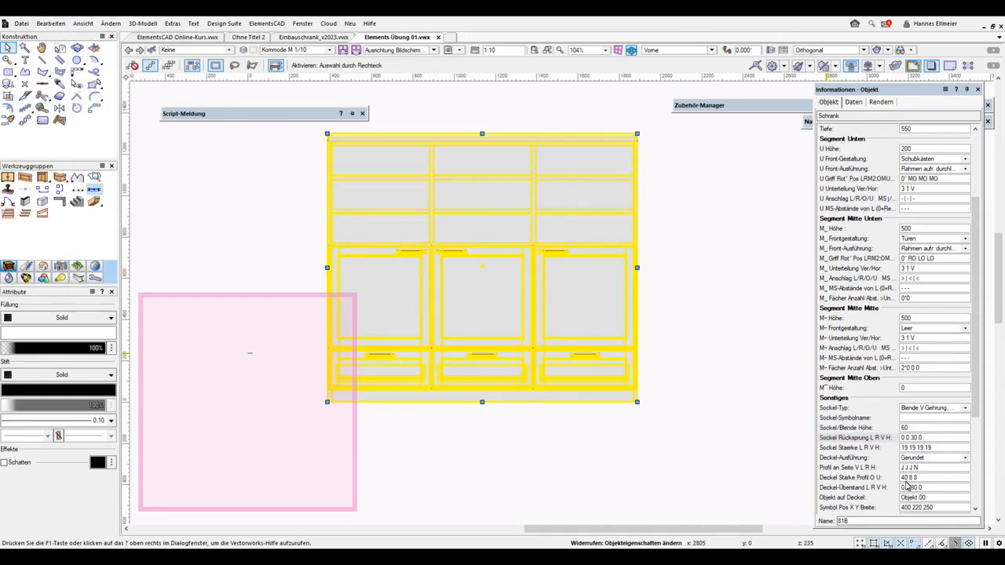
Step: Set the cover's overhang to 20 on both the left and right sides of the cabinet
{"action": "left_click_drag", "start_coordinate": [911, 487], "coordinate": [897, 490]}
{"action": "type", "text": "2"}
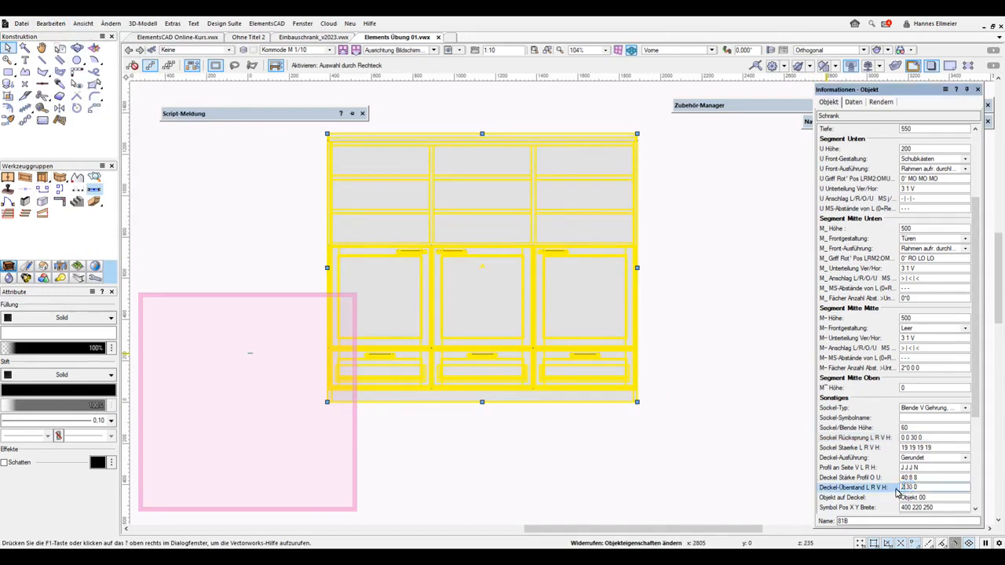
{"action": "type", "text": "0 20"}
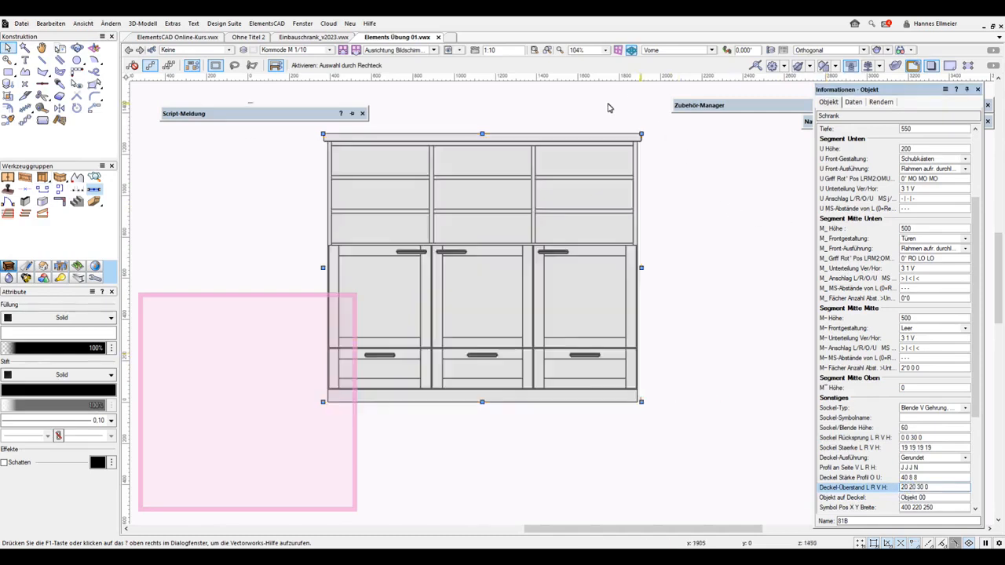
{"action": "left_click", "coordinate": [563, 103]}
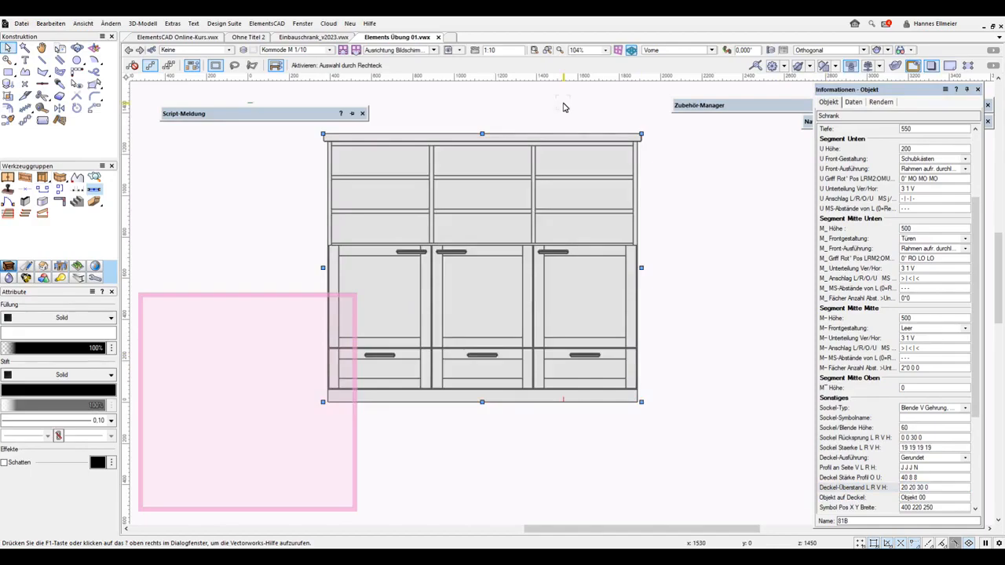